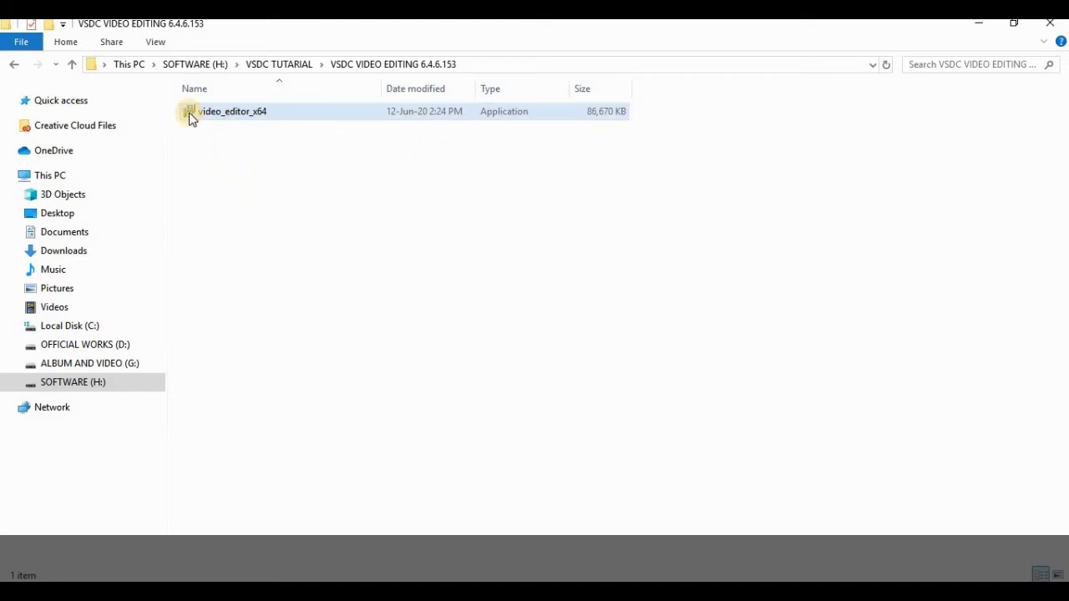
Step: Leave the installer folder, minimize its window and launch VSDC Free Video Editor from the desktop
click(73, 66)
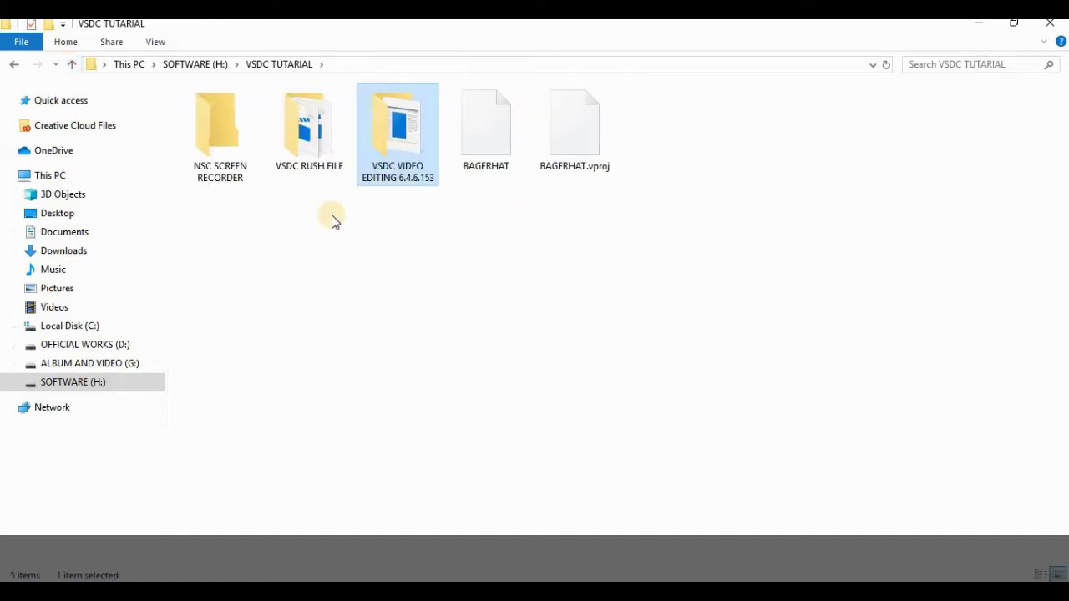
click(981, 24)
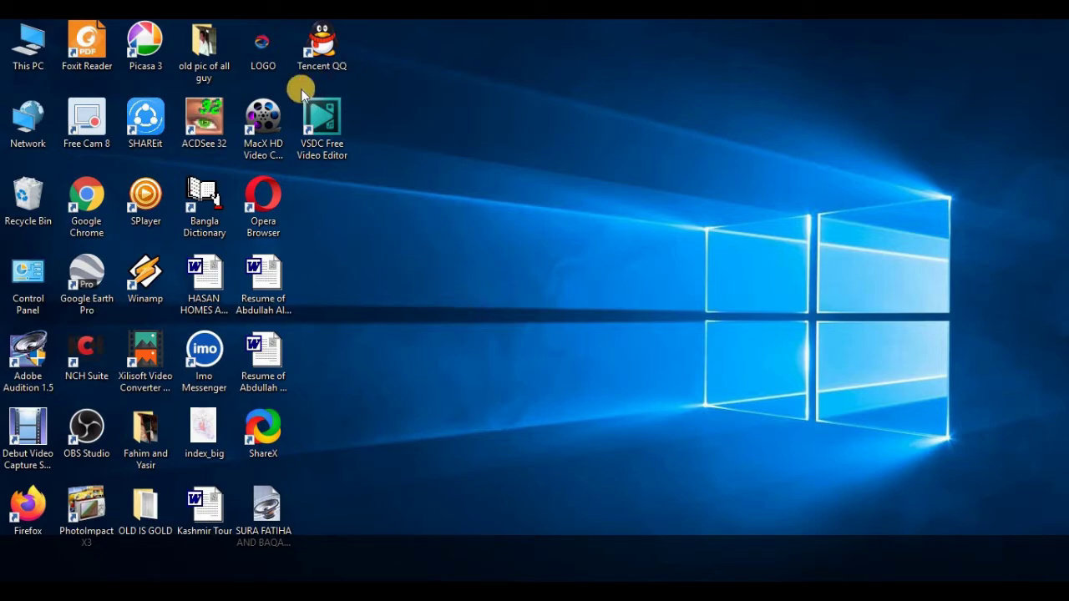
click(322, 125)
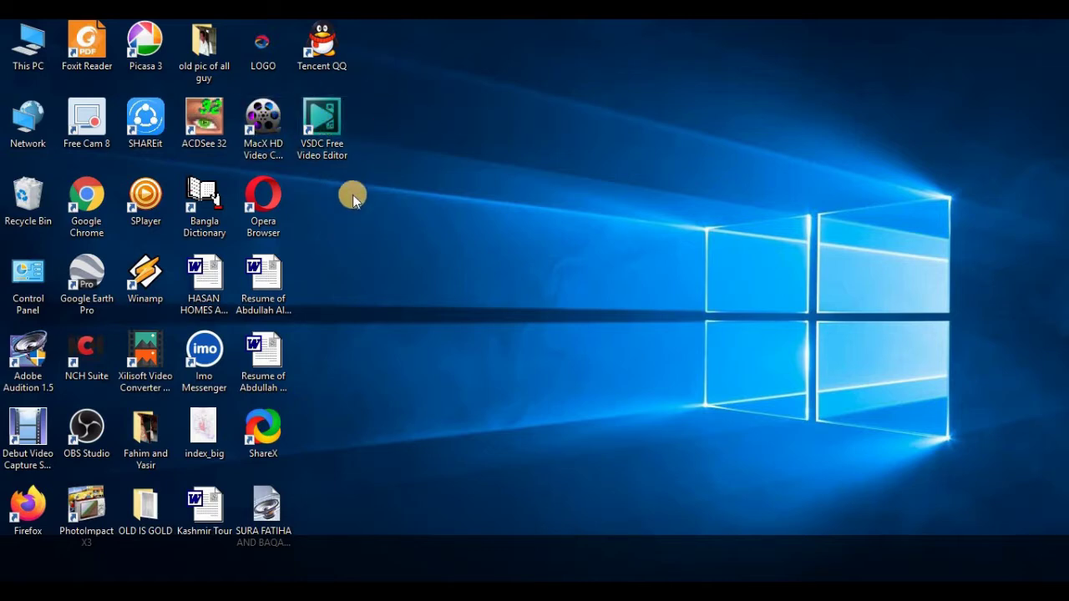
click(327, 127)
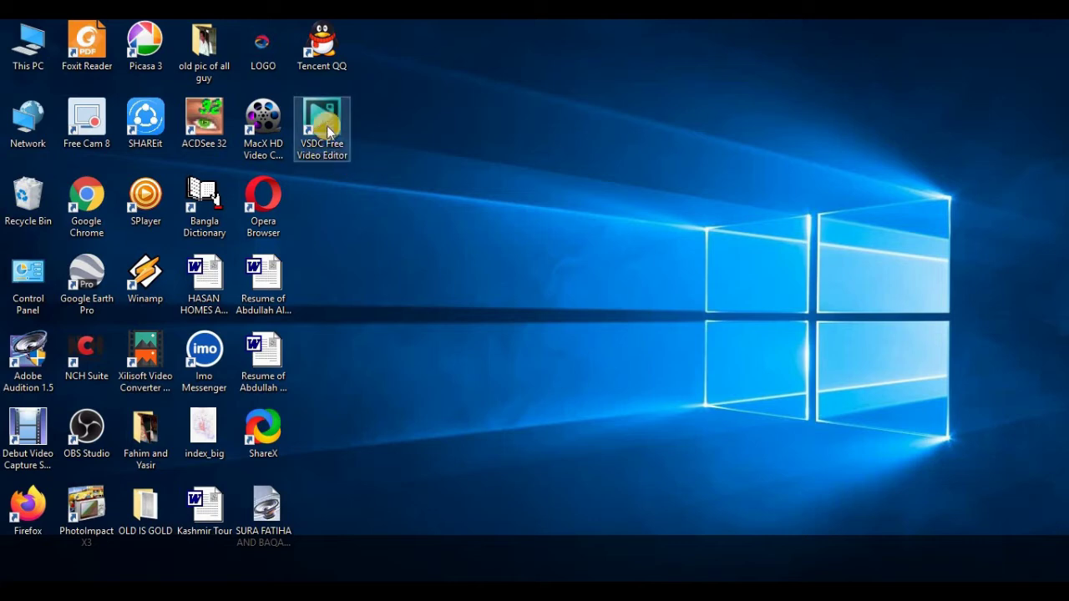
double_click(326, 127)
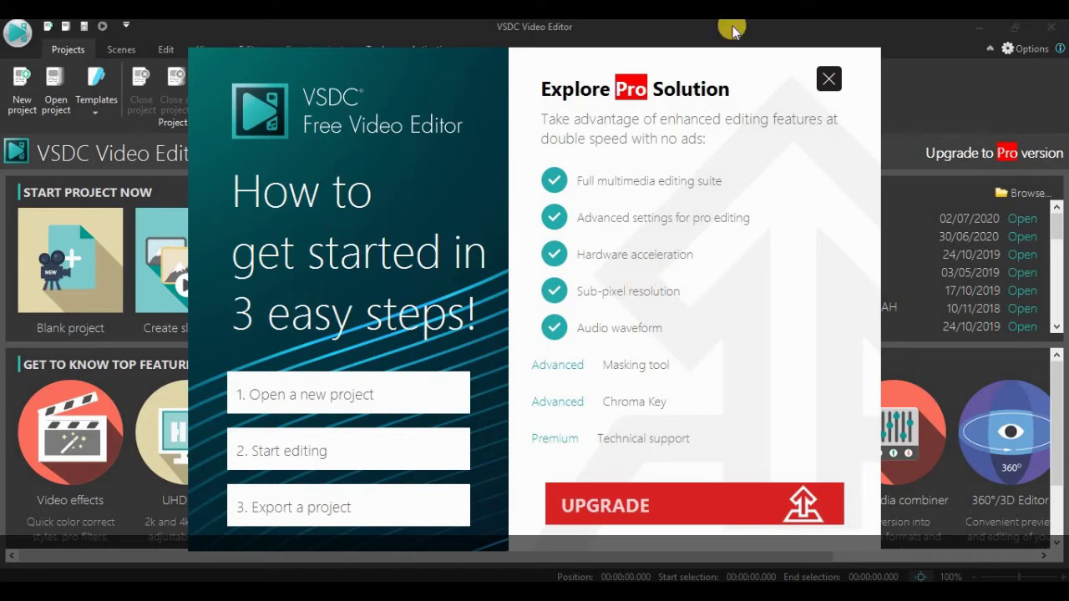
Step: Dismiss the Pro upgrade offer and check for a newer program version, declining the download
click(829, 81)
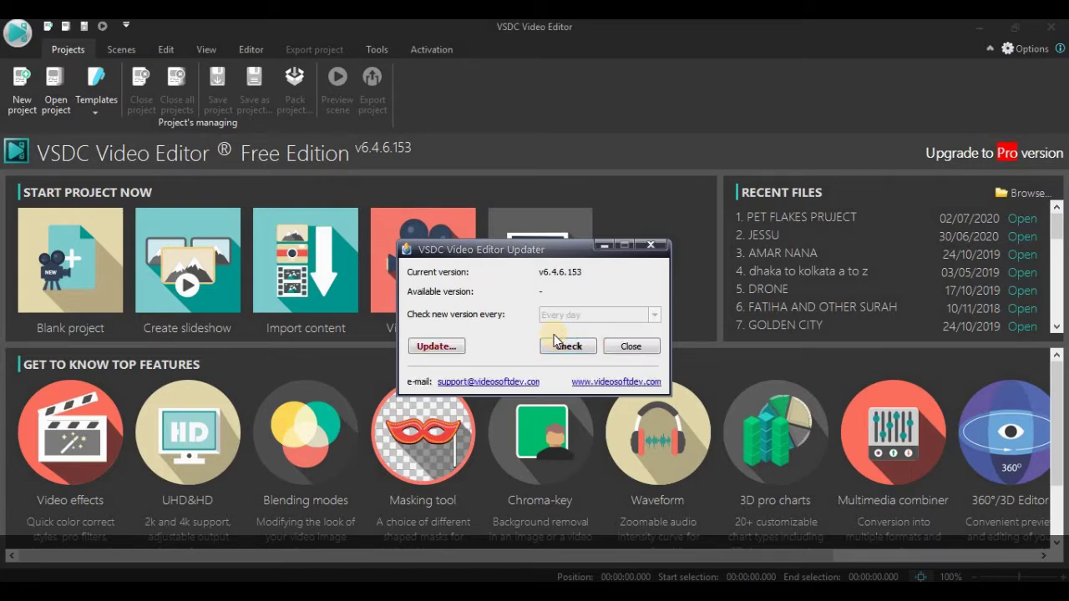
click(556, 342)
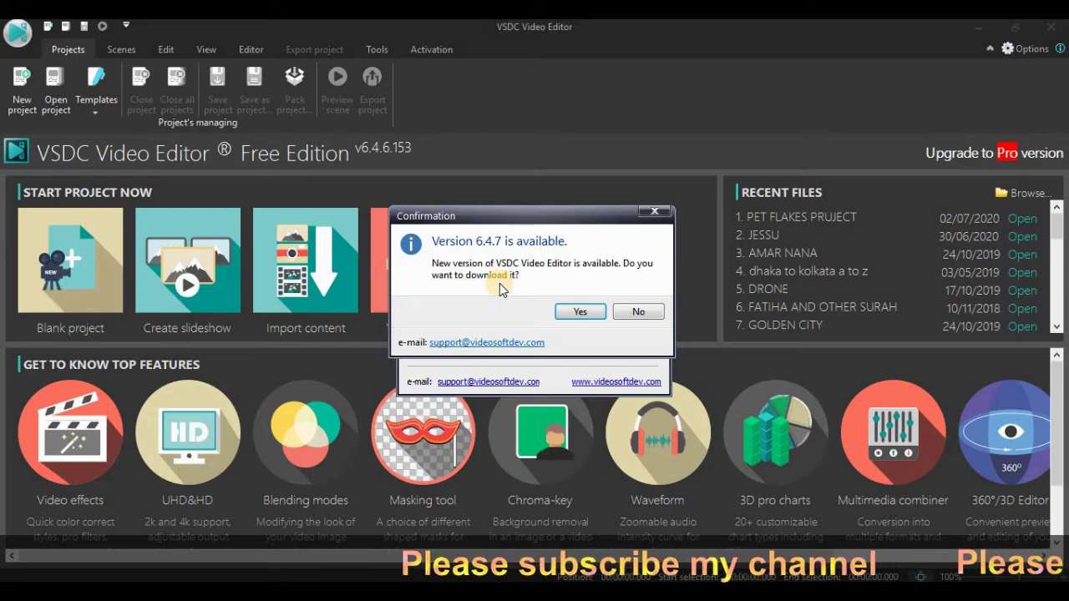
click(634, 312)
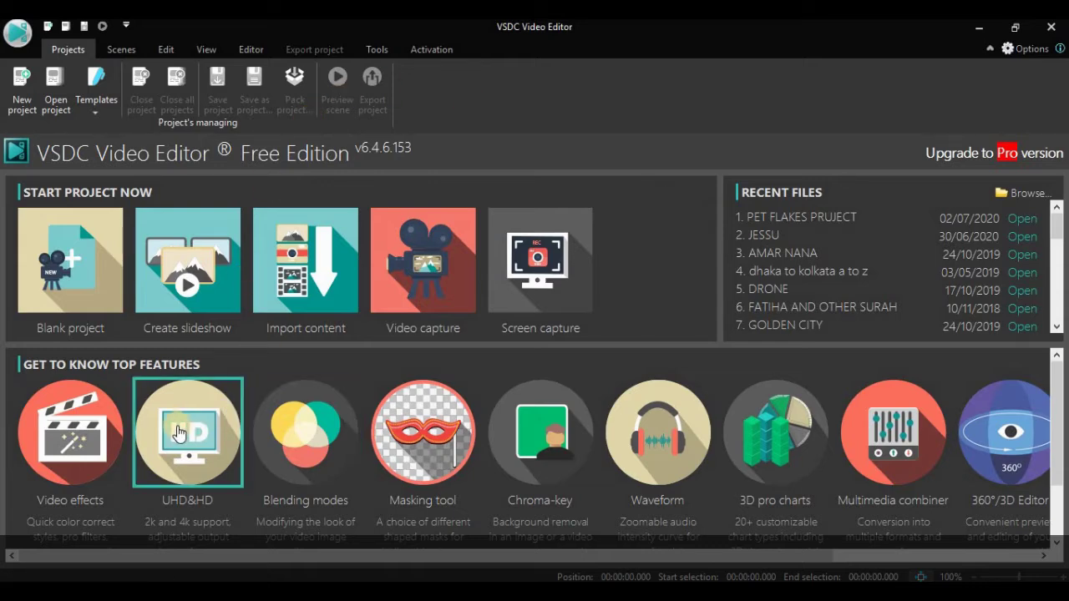
Step: Review the project, scene, editing, view and editor commands offered while no project is open
click(19, 34)
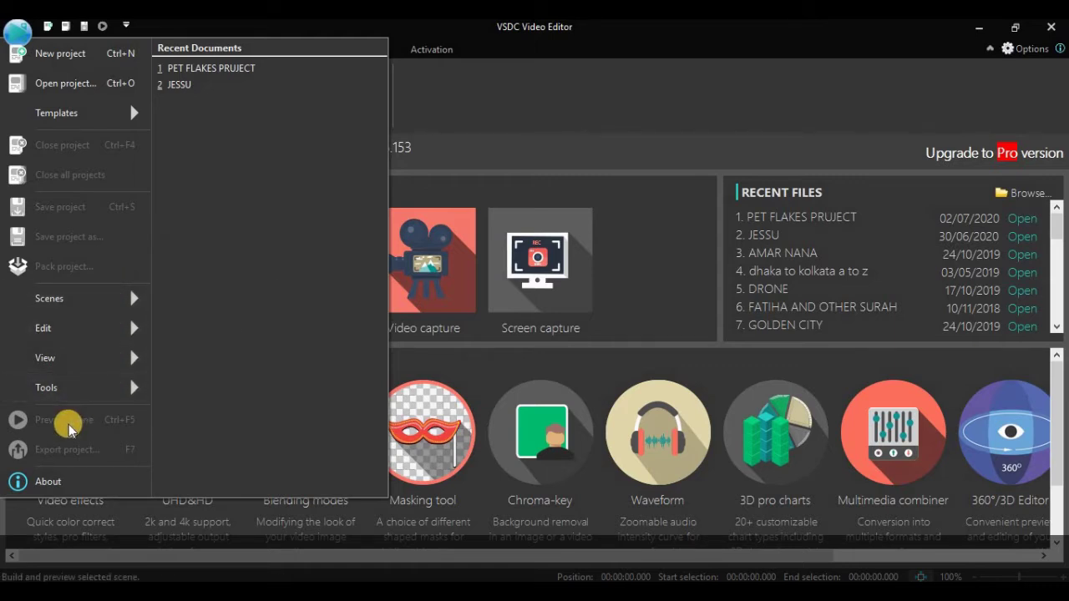
click(581, 67)
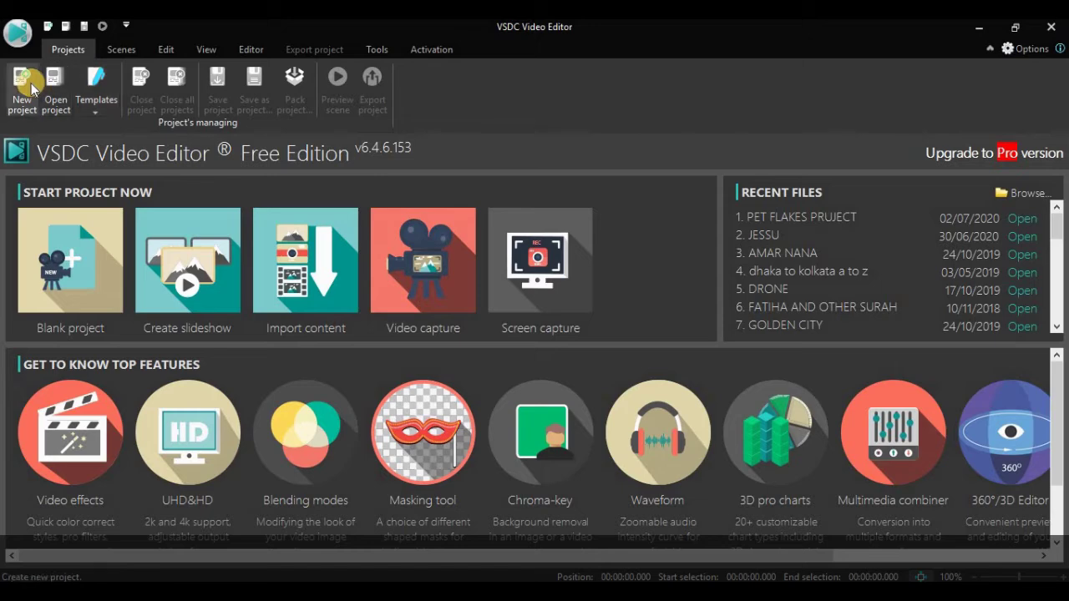
click(17, 32)
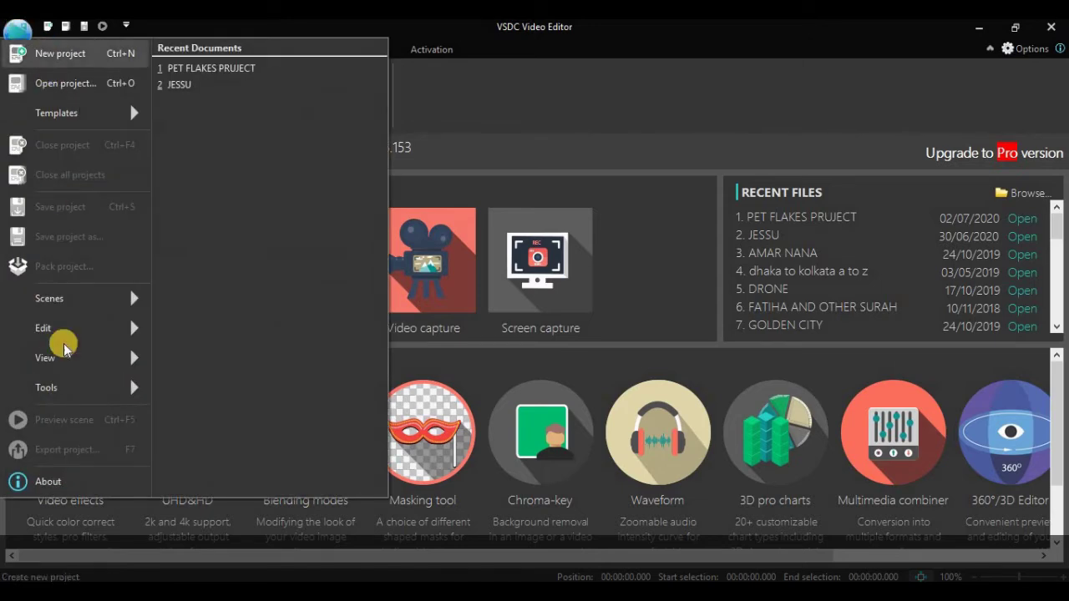
click(568, 86)
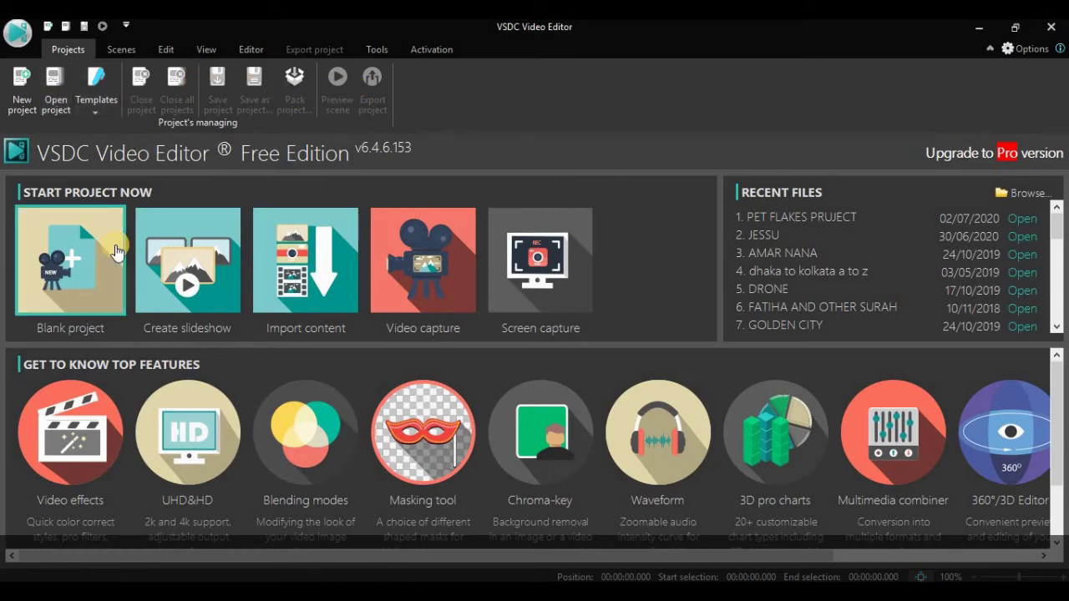
click(117, 52)
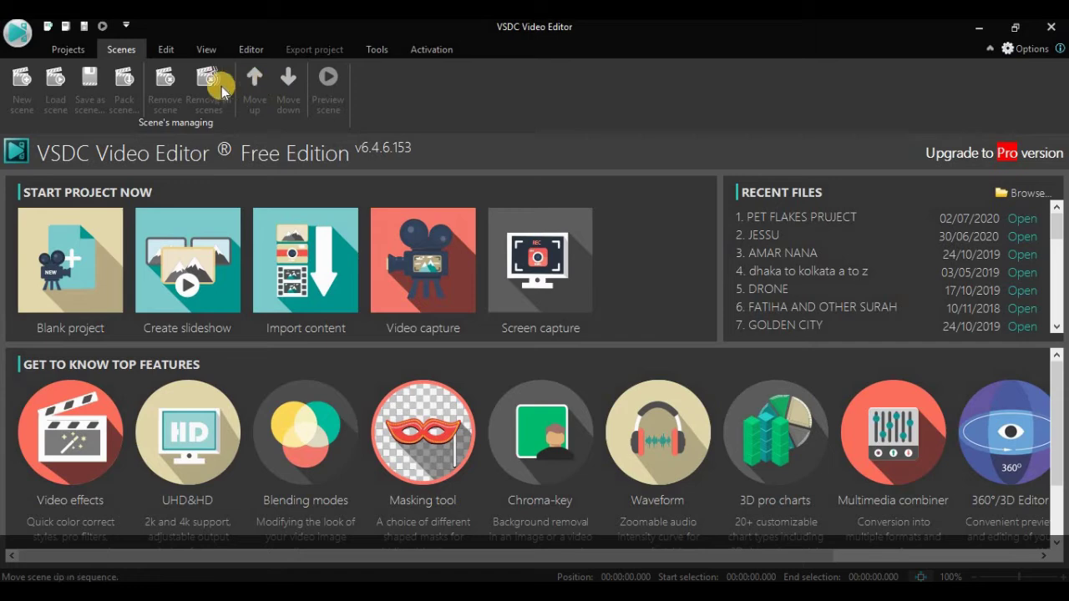
click(175, 52)
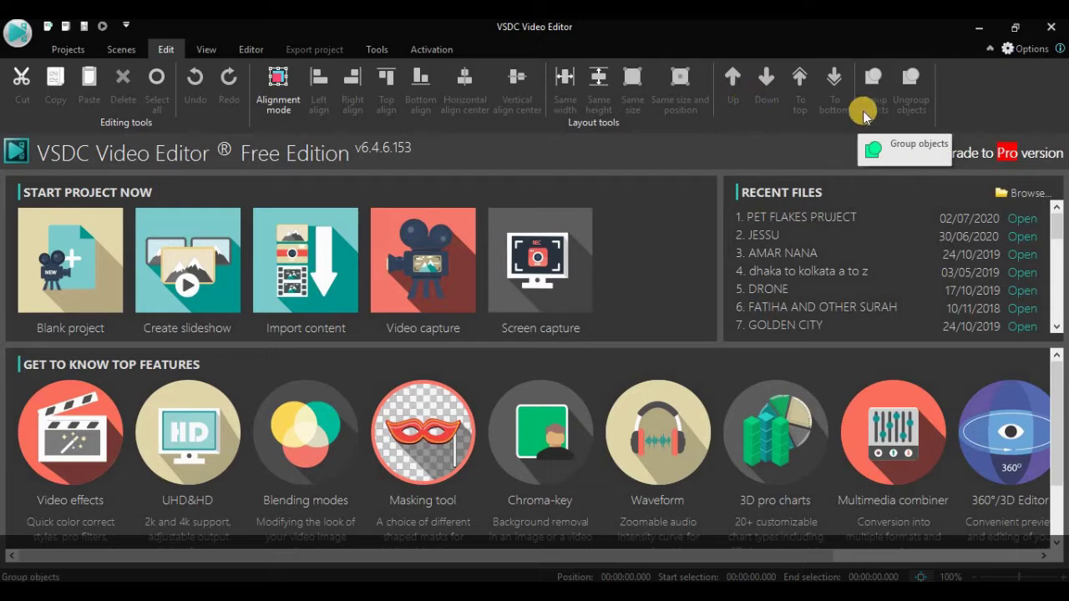
click(209, 50)
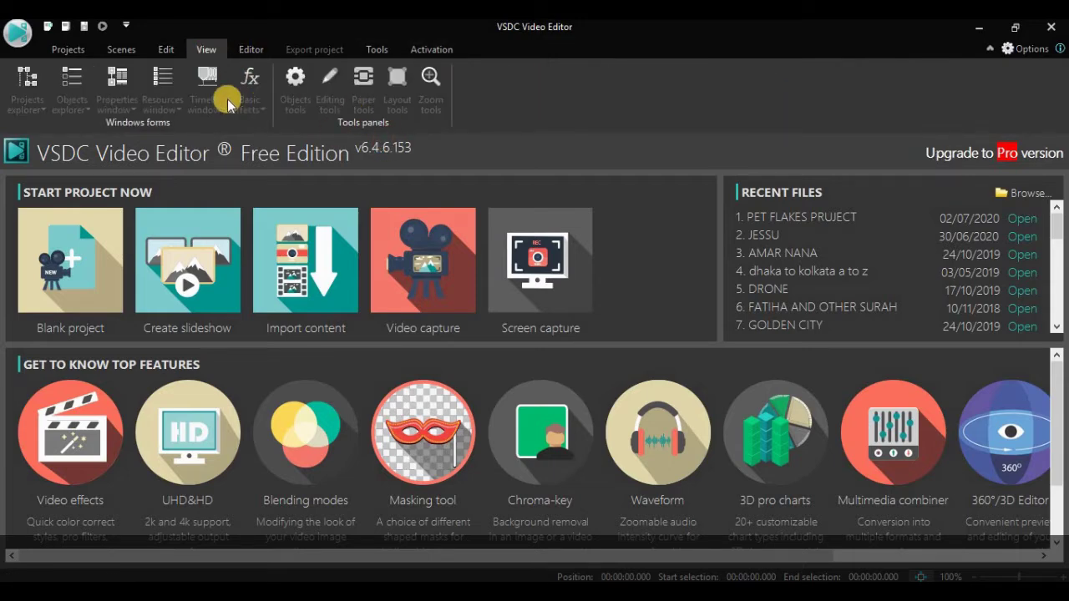
click(259, 49)
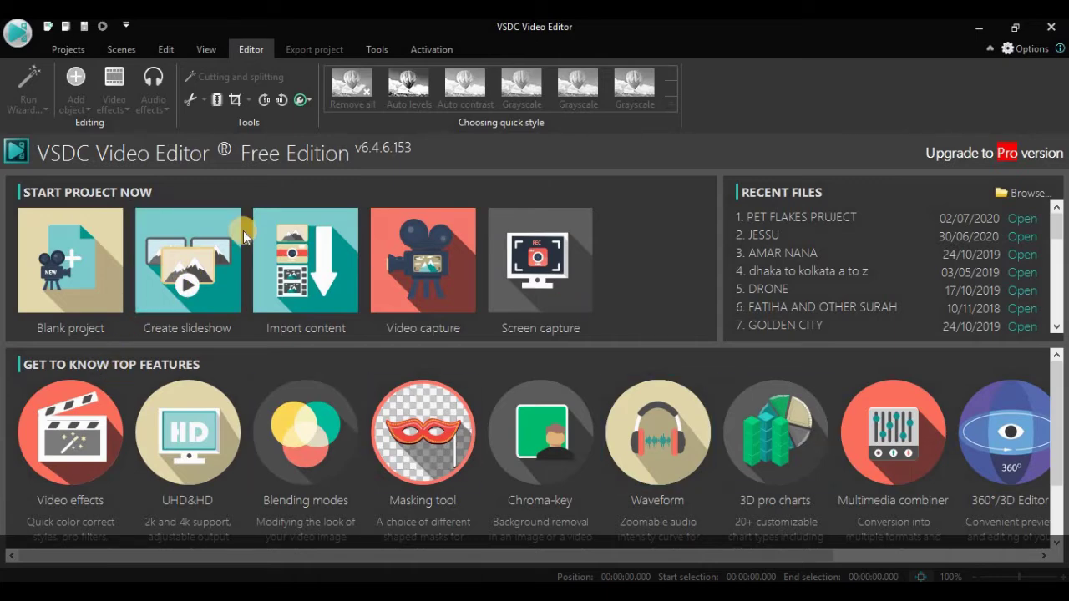
Step: Create a blank project titled BAGERHAT RIVER with a resolution of 640x360 pixels (16:9)
click(82, 272)
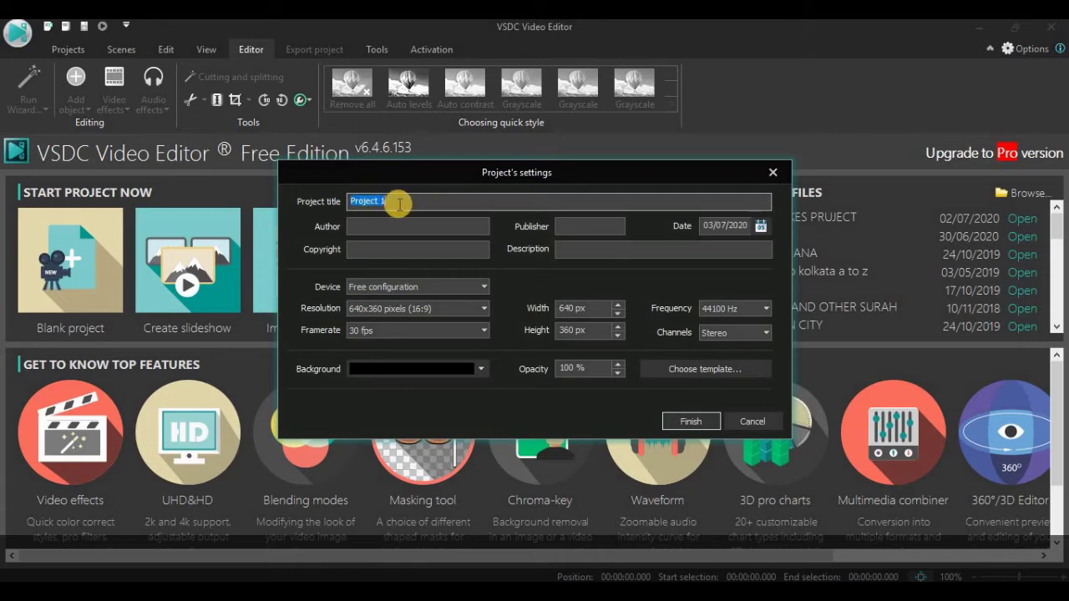
text(BAGERHAT)
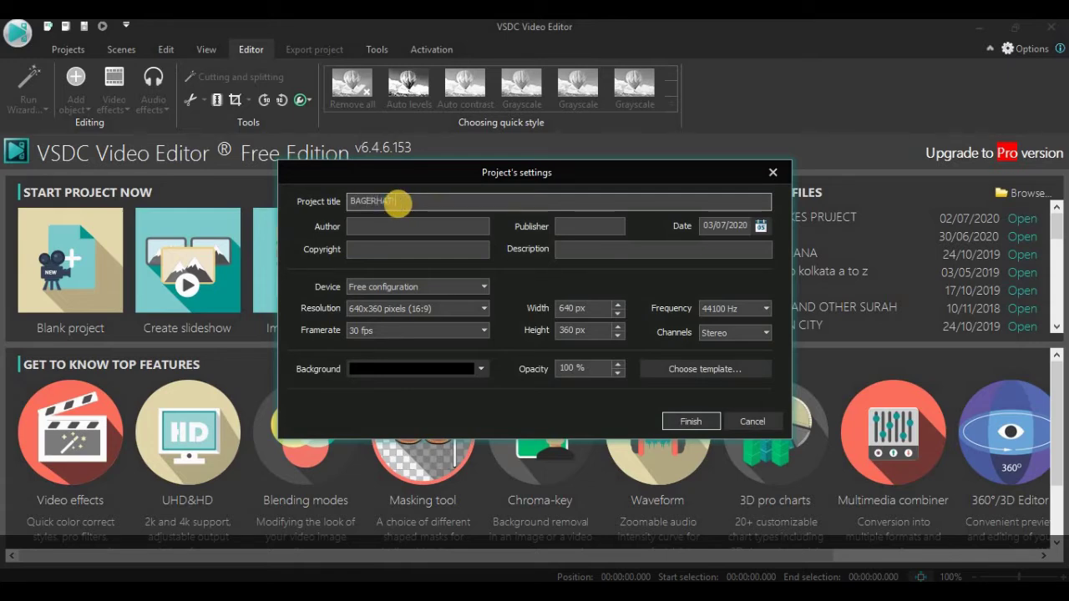
text( FIVER)
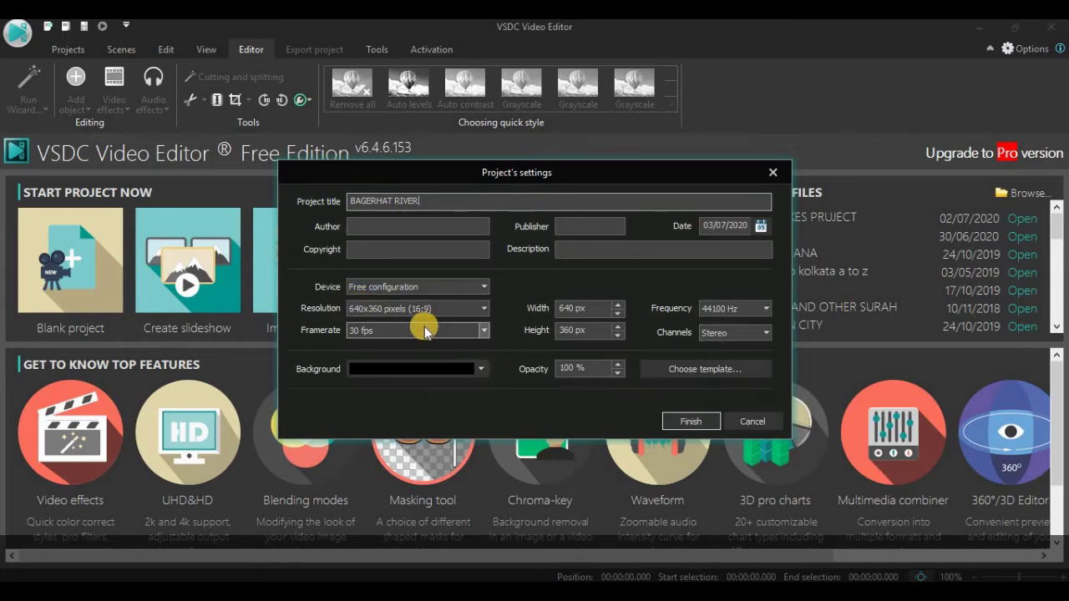
click(483, 309)
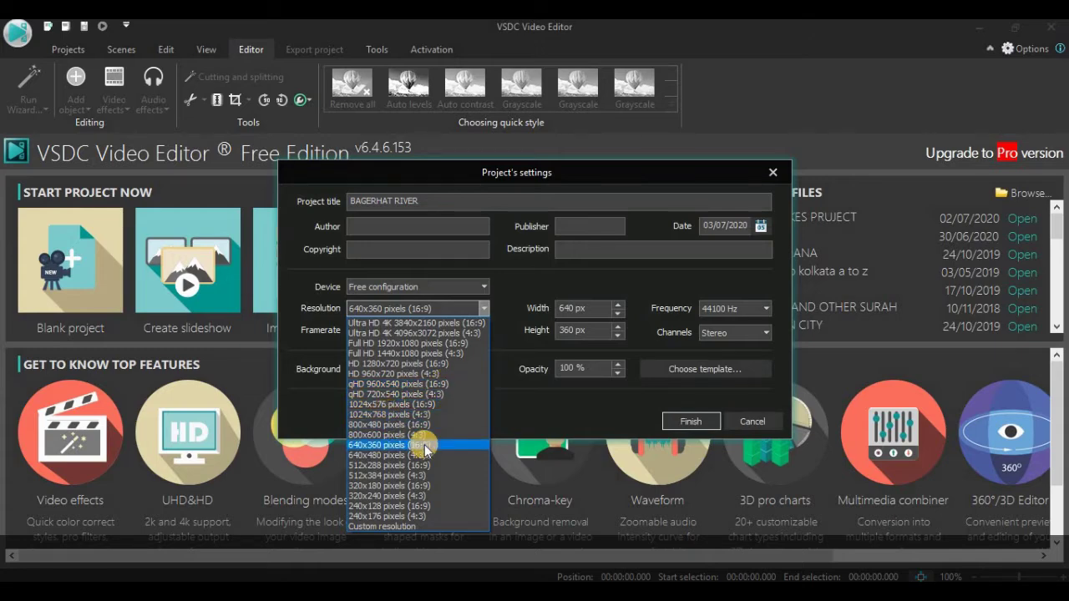
click(387, 445)
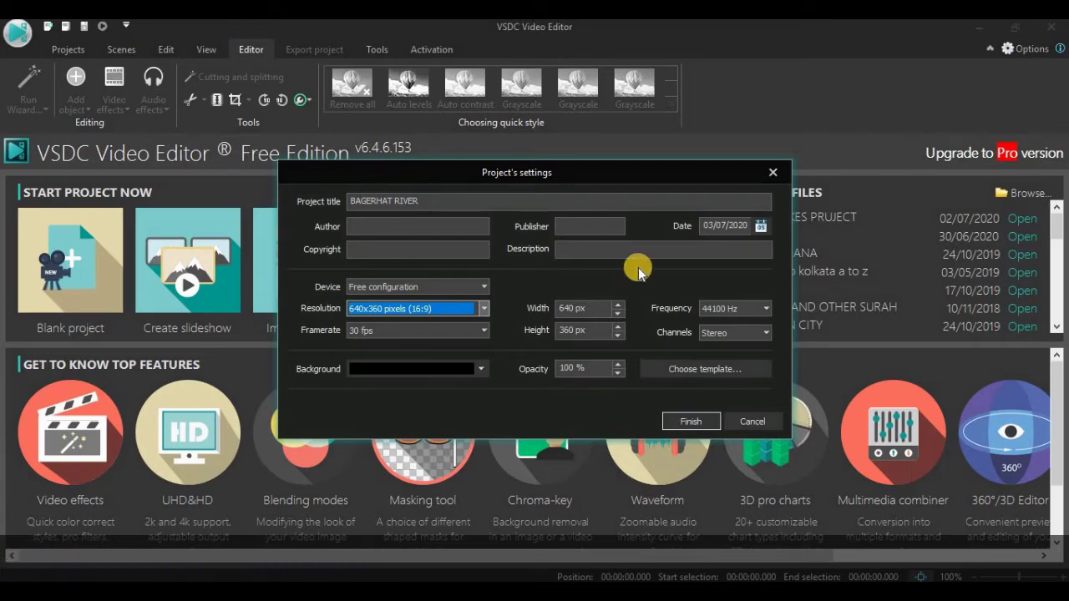
click(690, 420)
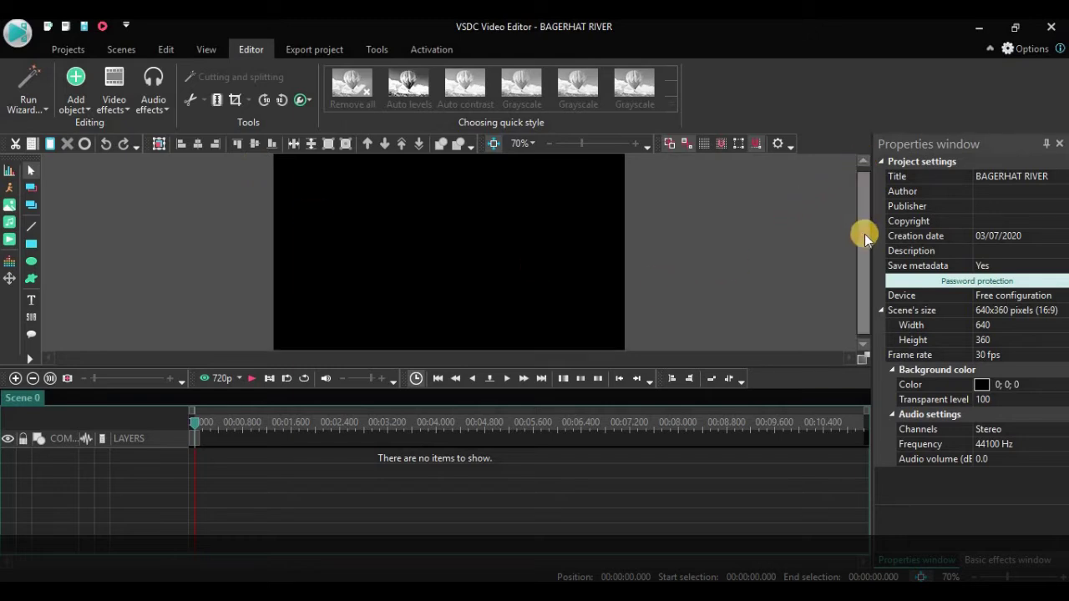
Step: Examine the empty project's workspace and its commands for project management, scenes, object editing and layout, window display and effects
drag(865, 235, 866, 267)
click(867, 263)
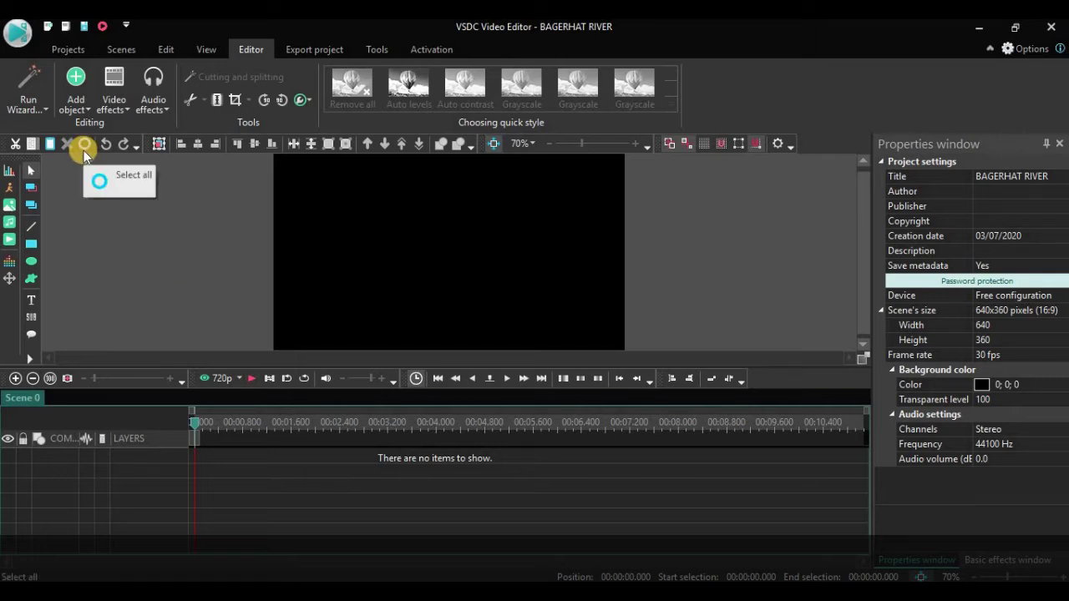
click(20, 37)
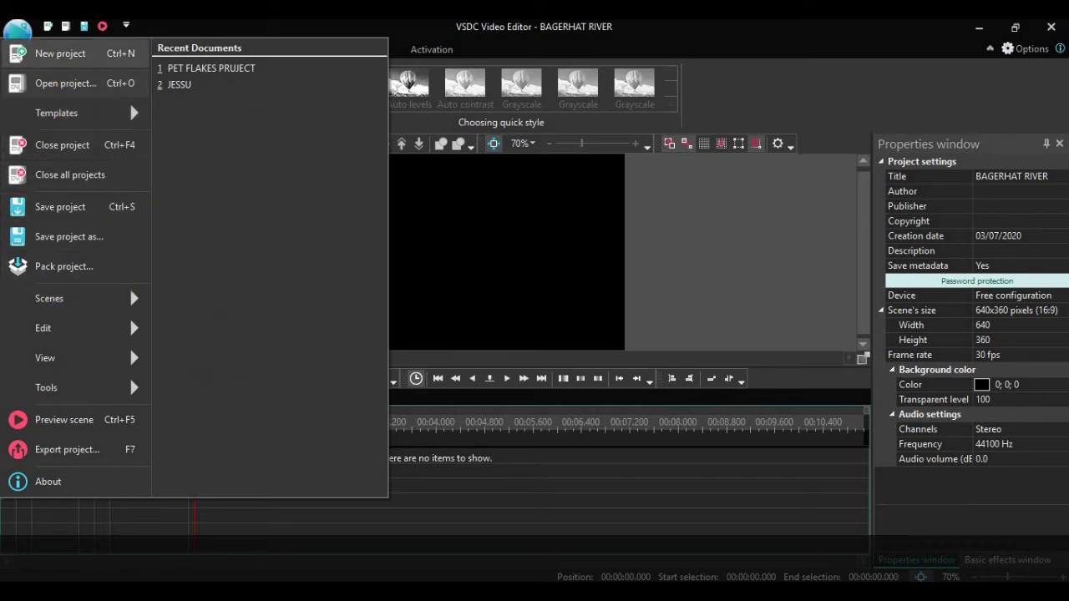
click(194, 30)
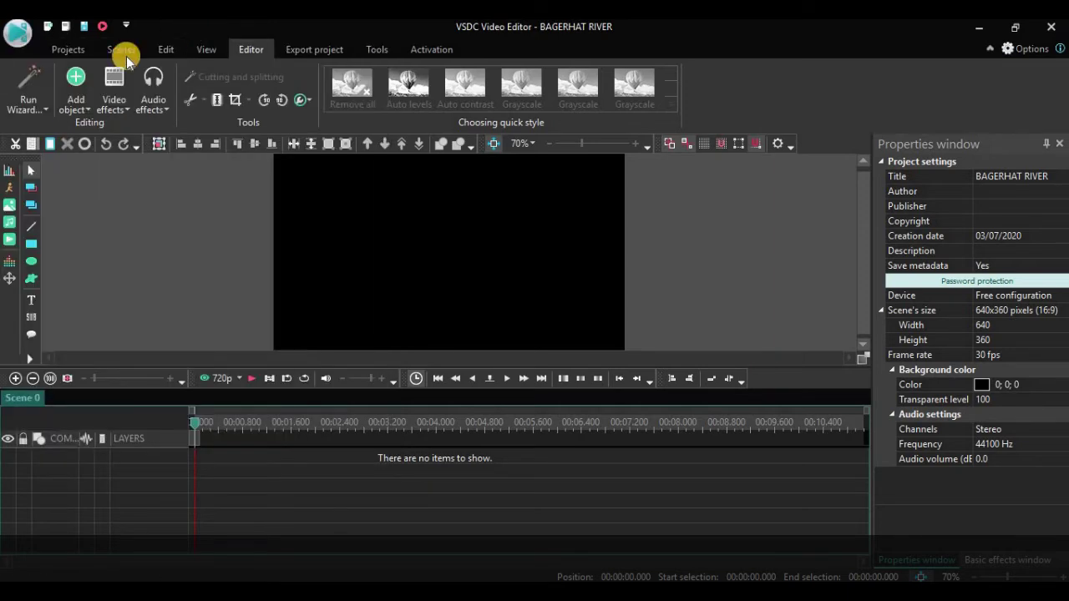
click(64, 48)
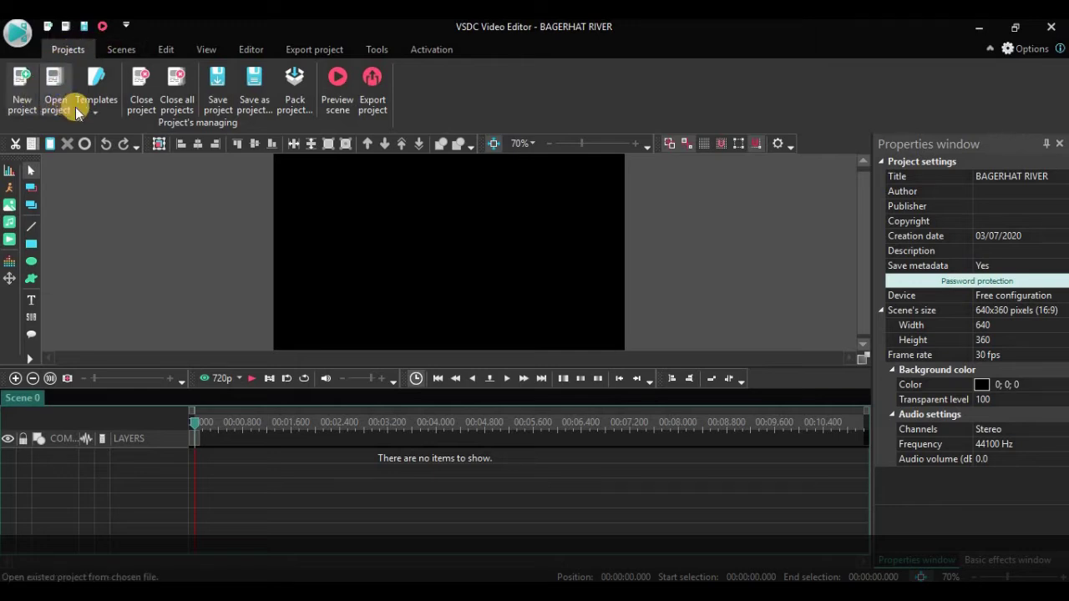
click(121, 49)
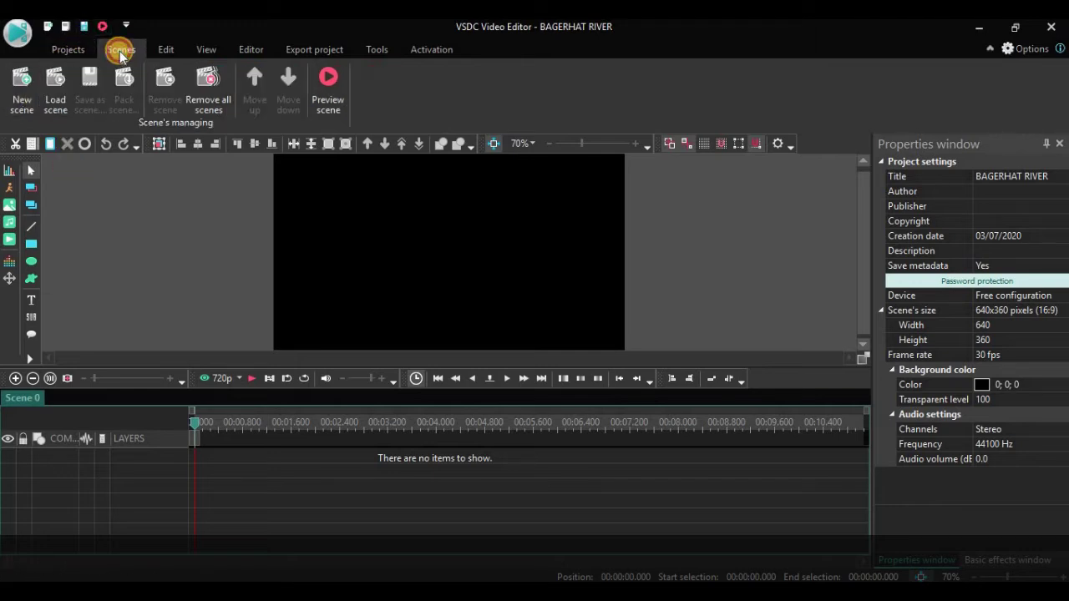
click(164, 50)
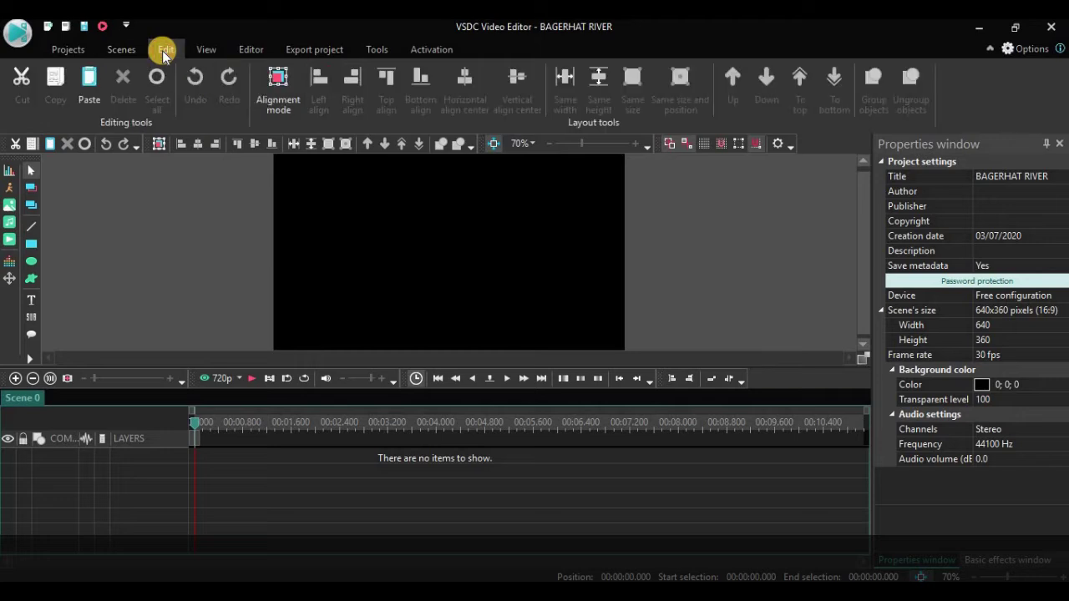
click(58, 47)
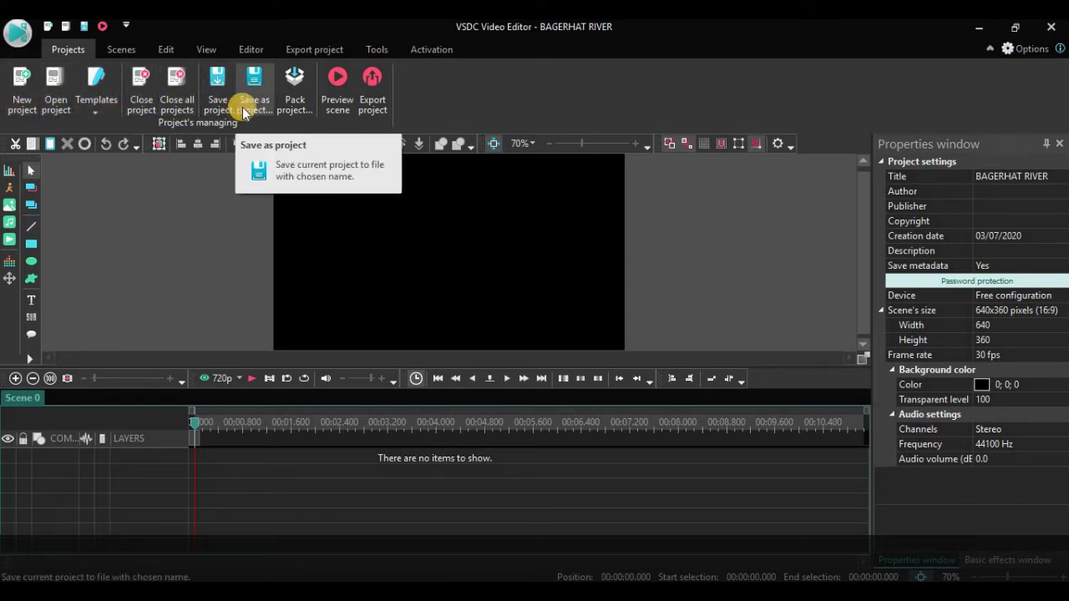
click(25, 35)
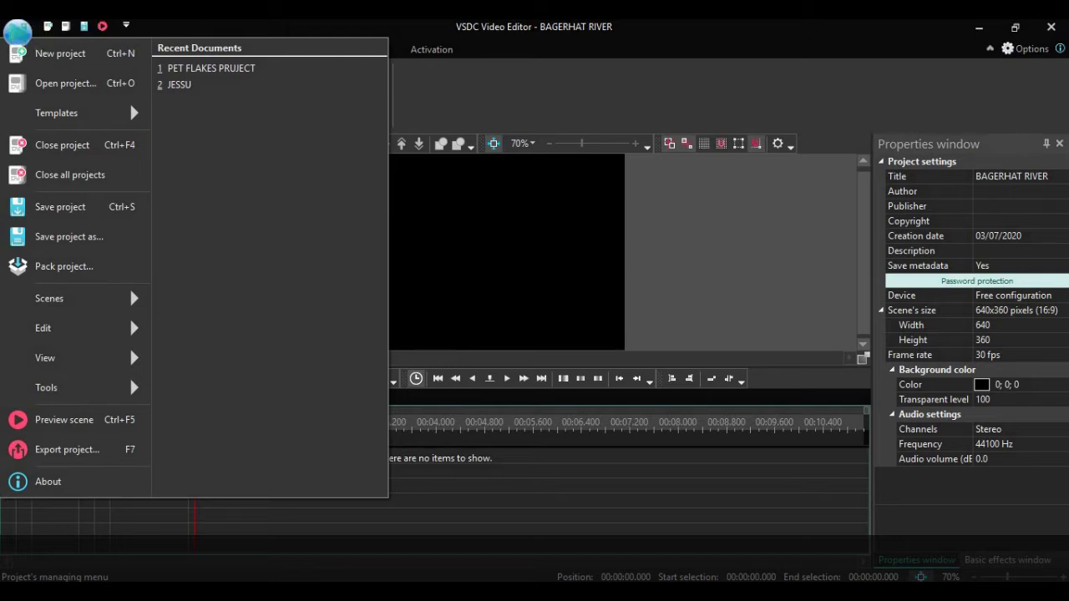
click(234, 28)
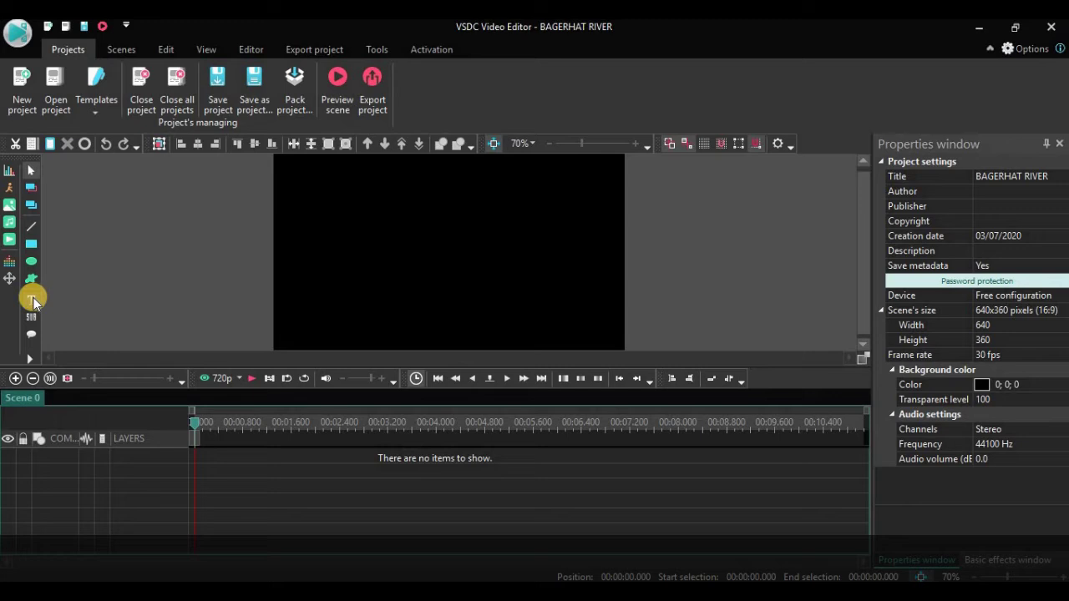
click(123, 48)
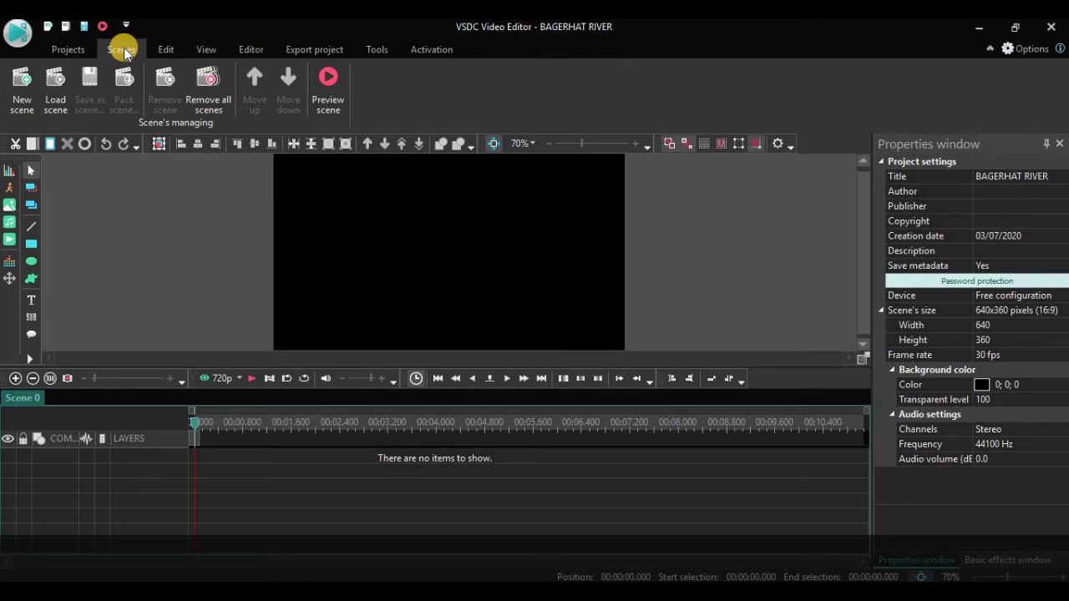
click(164, 50)
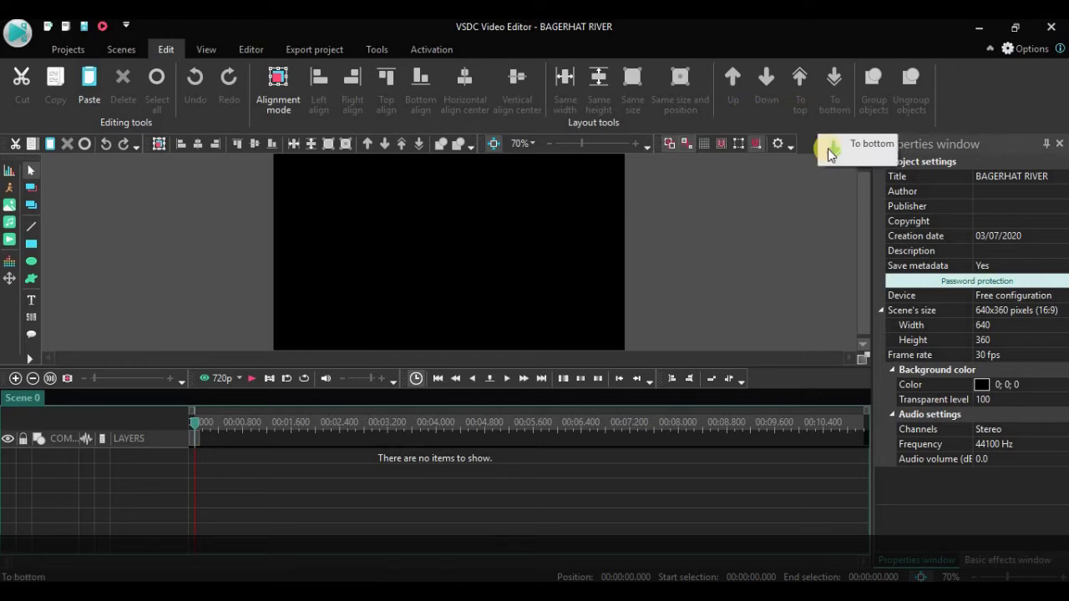
click(204, 49)
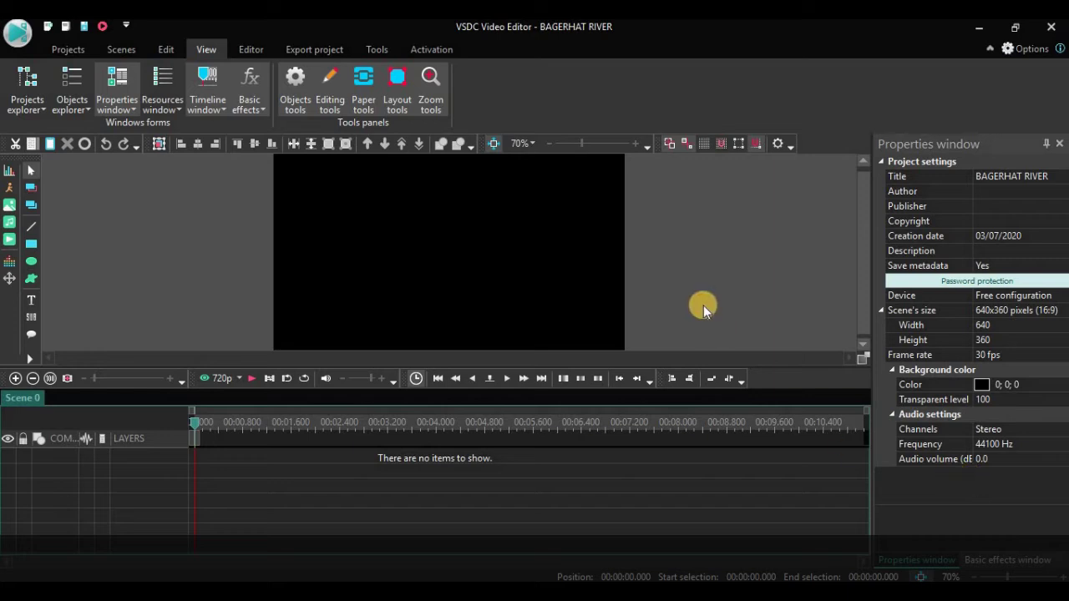
click(252, 49)
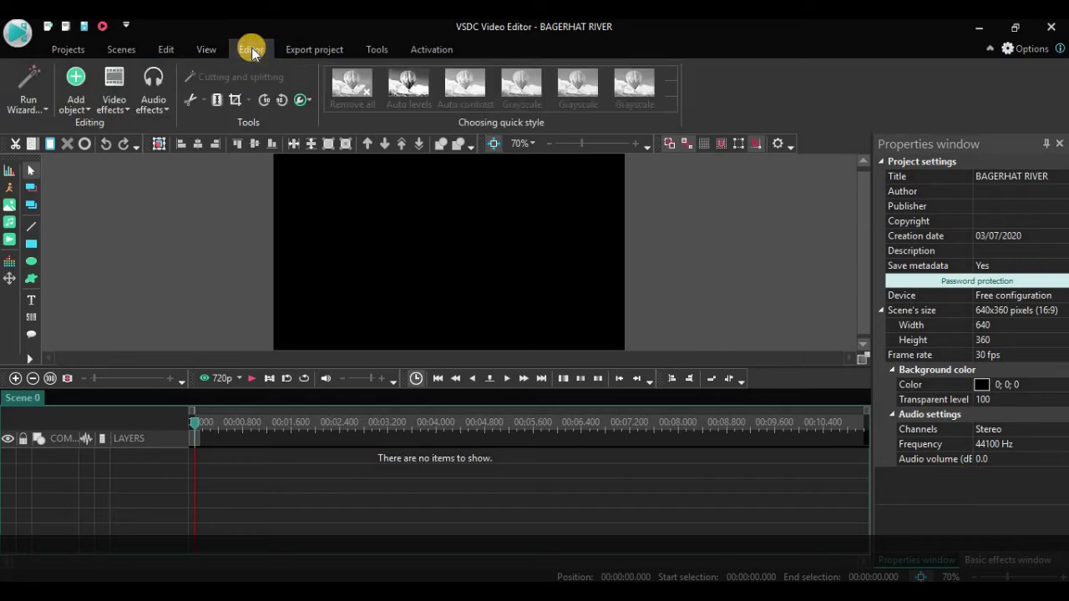
Step: Preview the Push Door and Wipe Door transitions in the sprite/slideshow wizard, including vertical and horizontal variants, and cancel the wizard
click(46, 112)
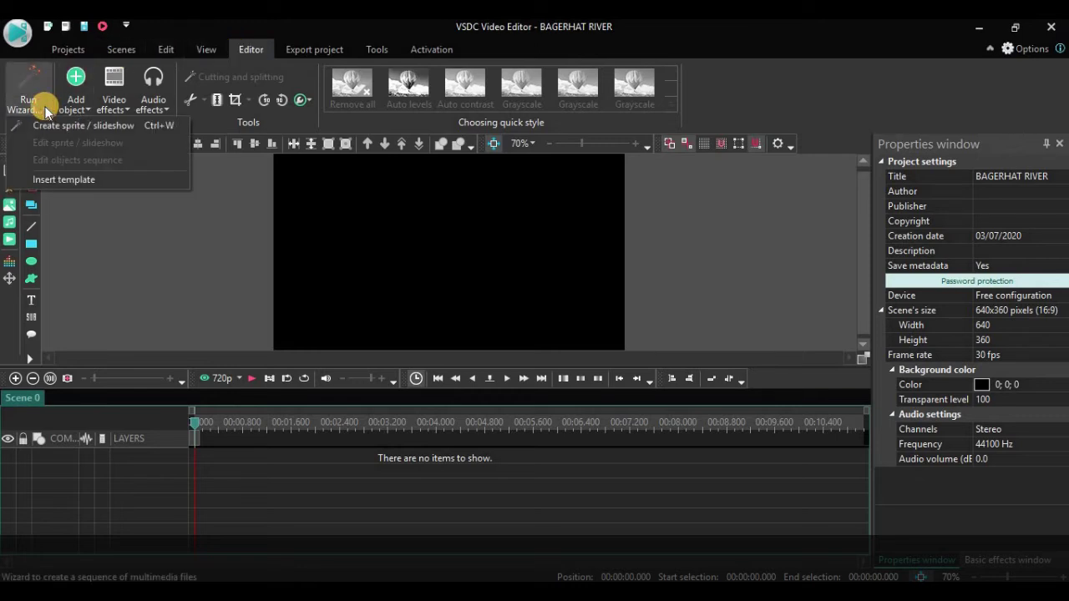
click(136, 127)
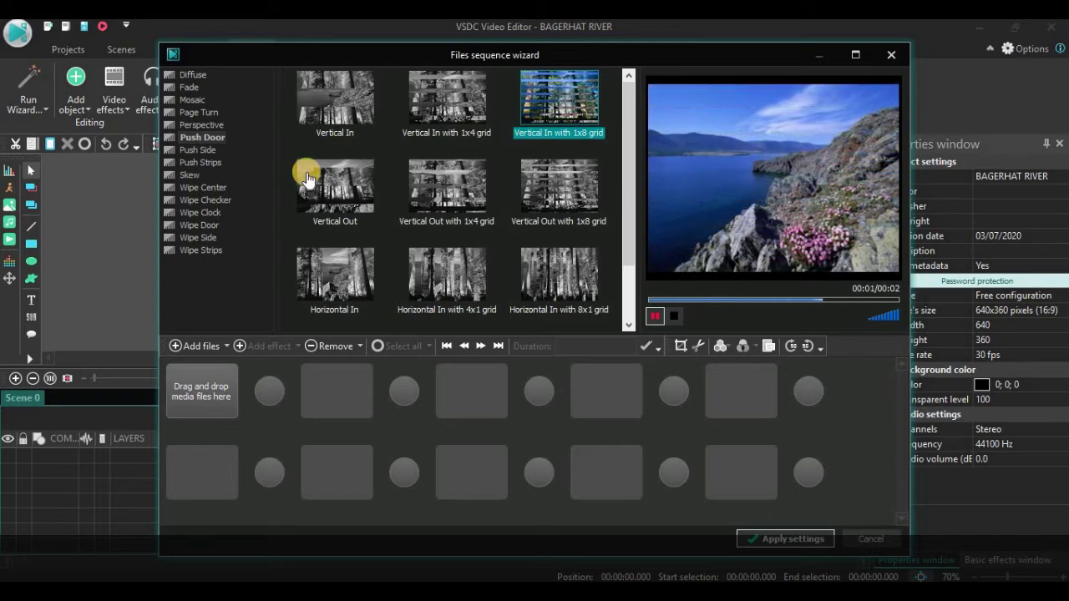
click(300, 109)
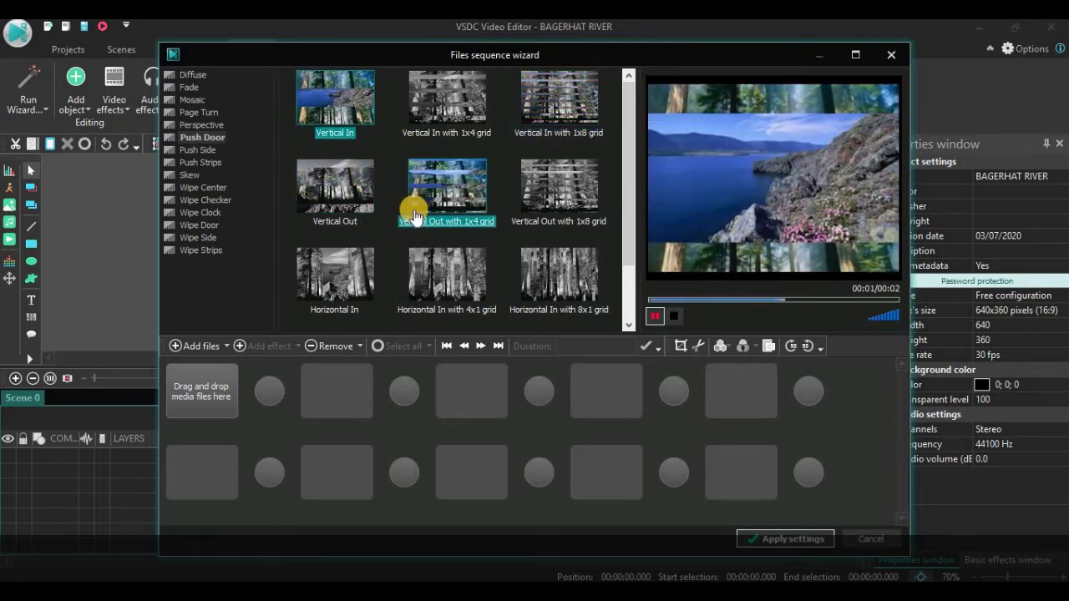
click(526, 187)
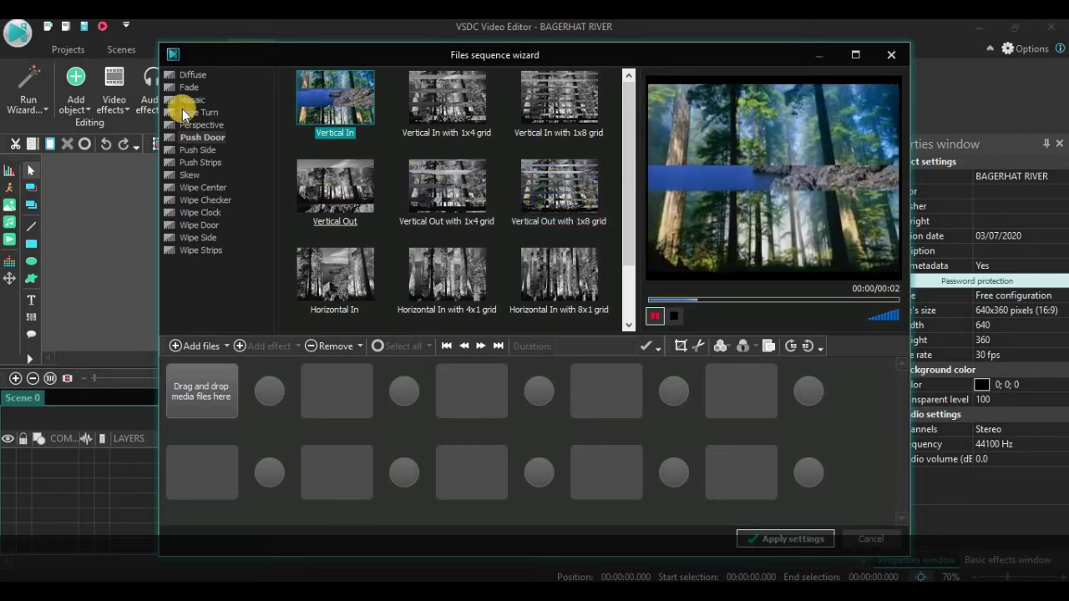
click(205, 225)
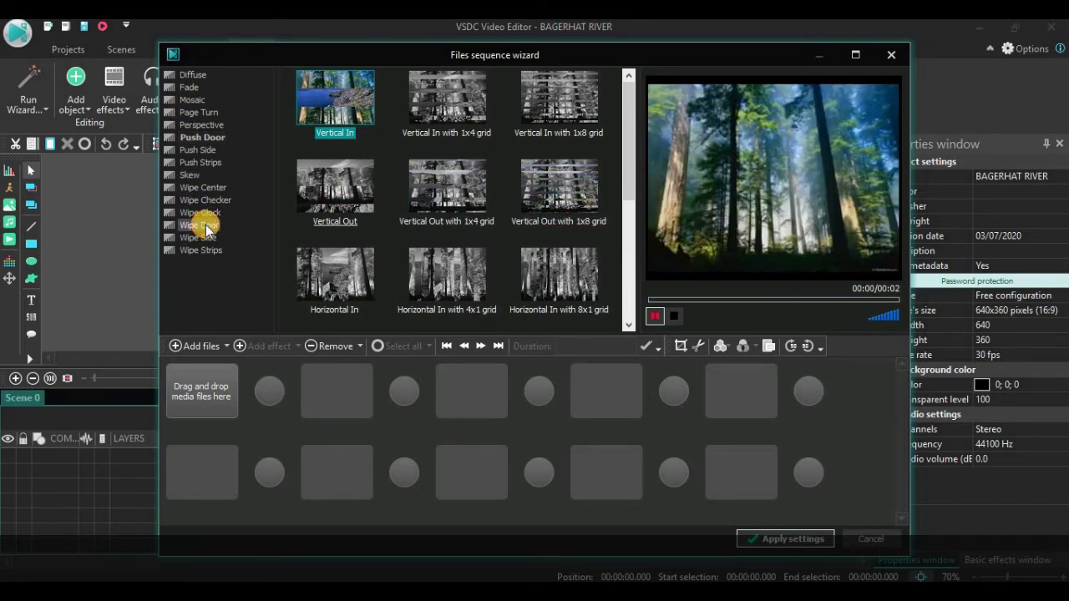
click(367, 207)
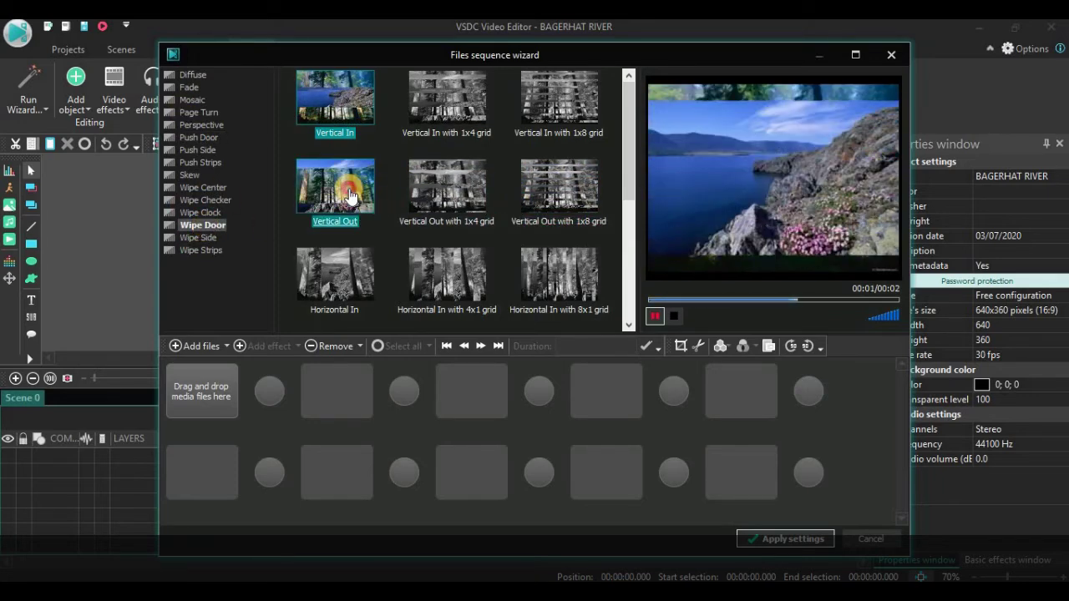
click(346, 285)
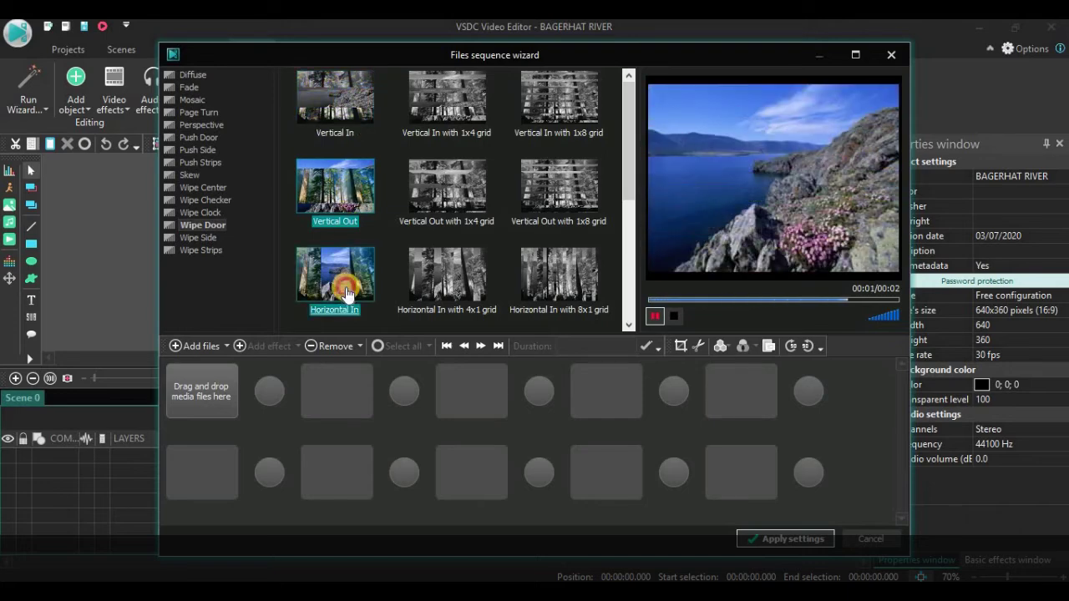
click(214, 137)
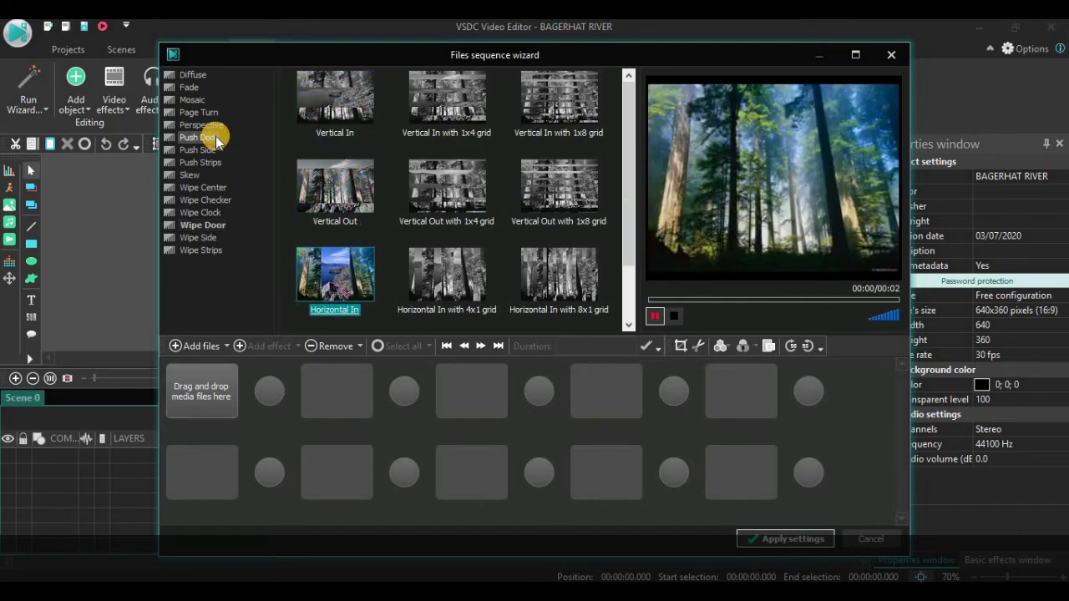
click(452, 194)
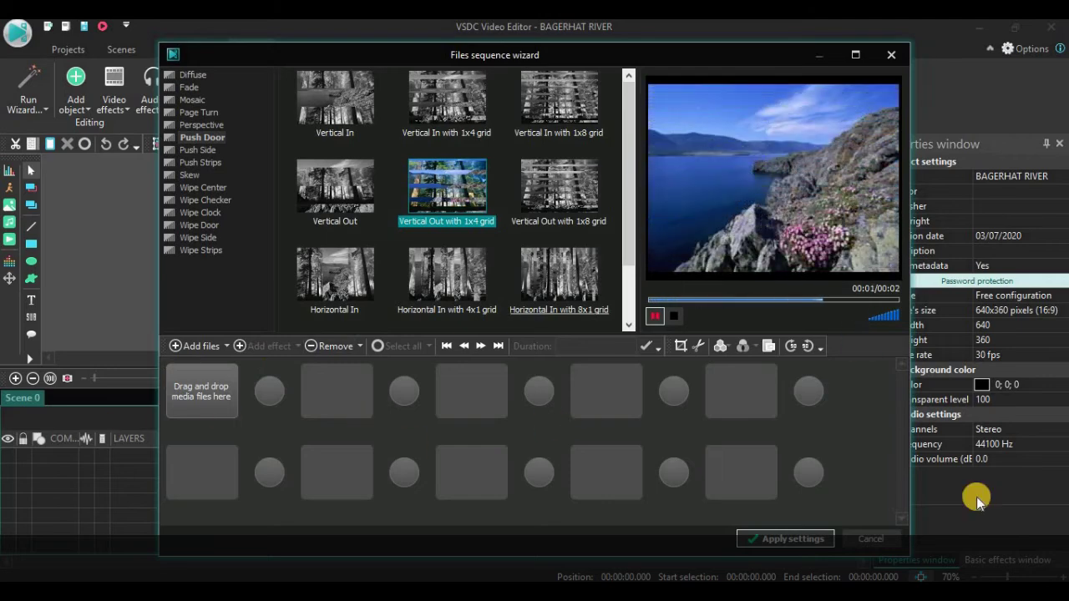
click(865, 538)
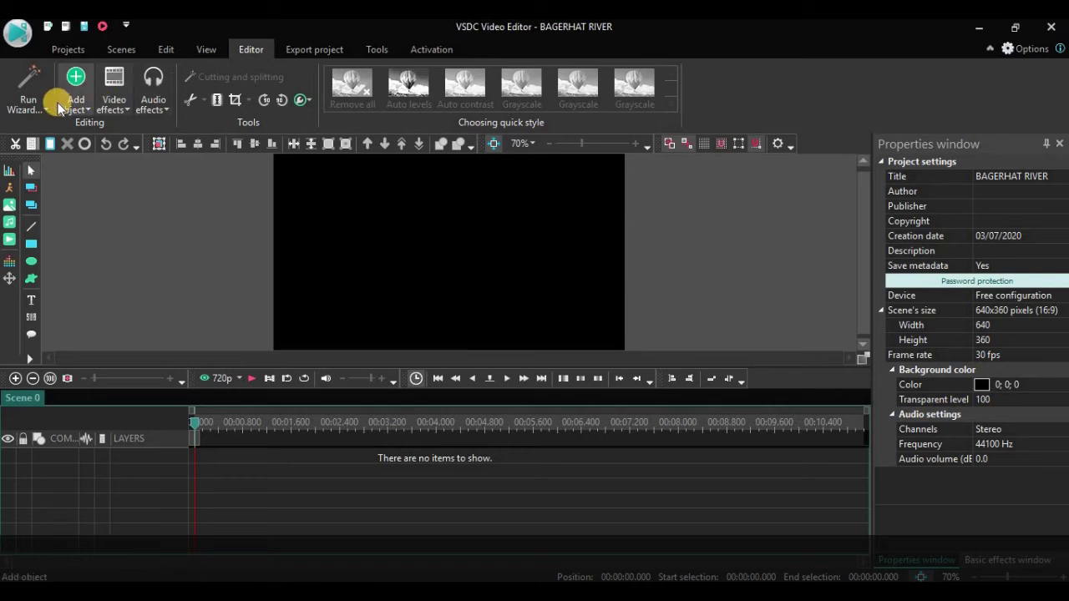
Step: Review the object types that can be added and the video effects for adjustments, filters, transforms, 360 and 3D, and transitions
click(87, 108)
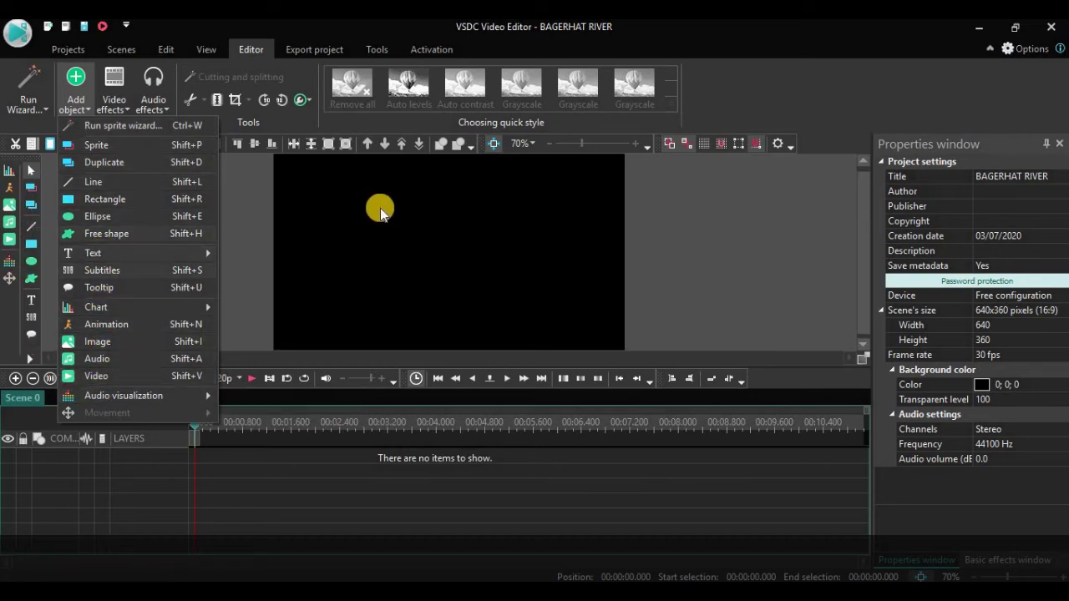
click(260, 211)
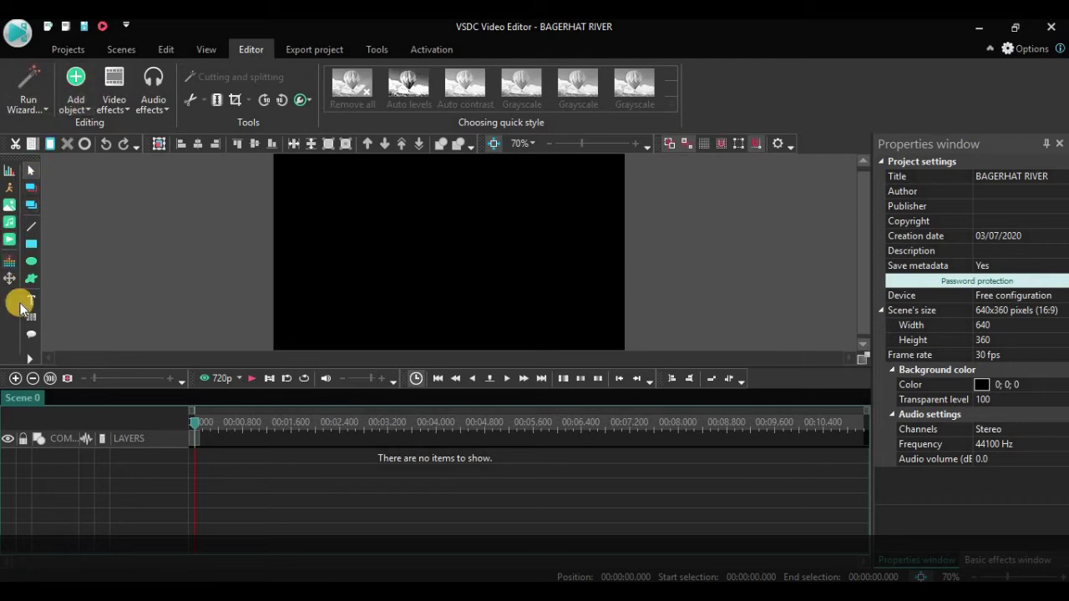
click(129, 112)
mouse_move(150, 130)
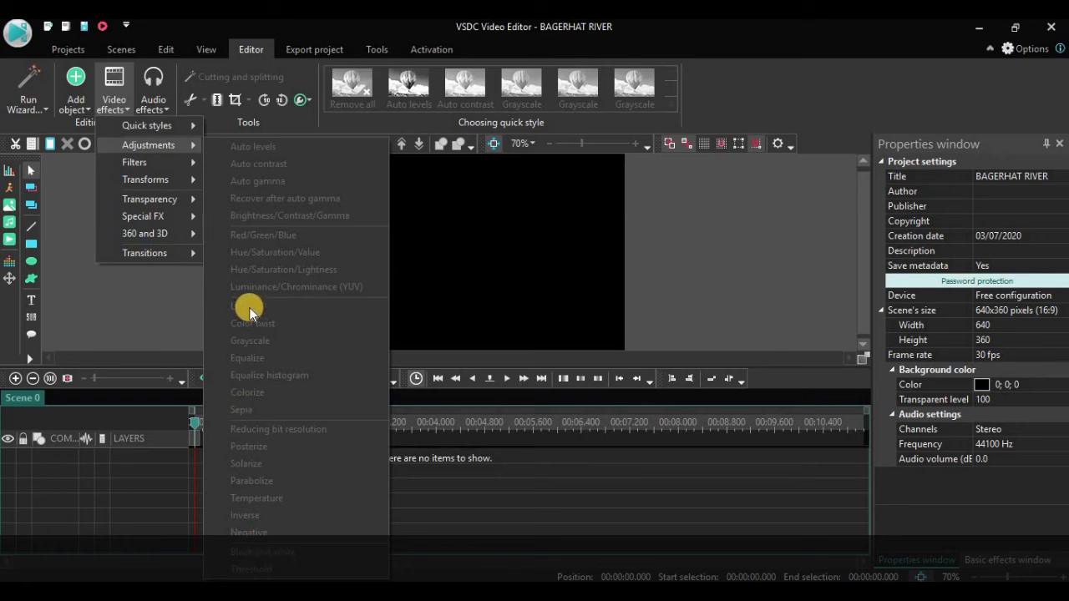
click(182, 164)
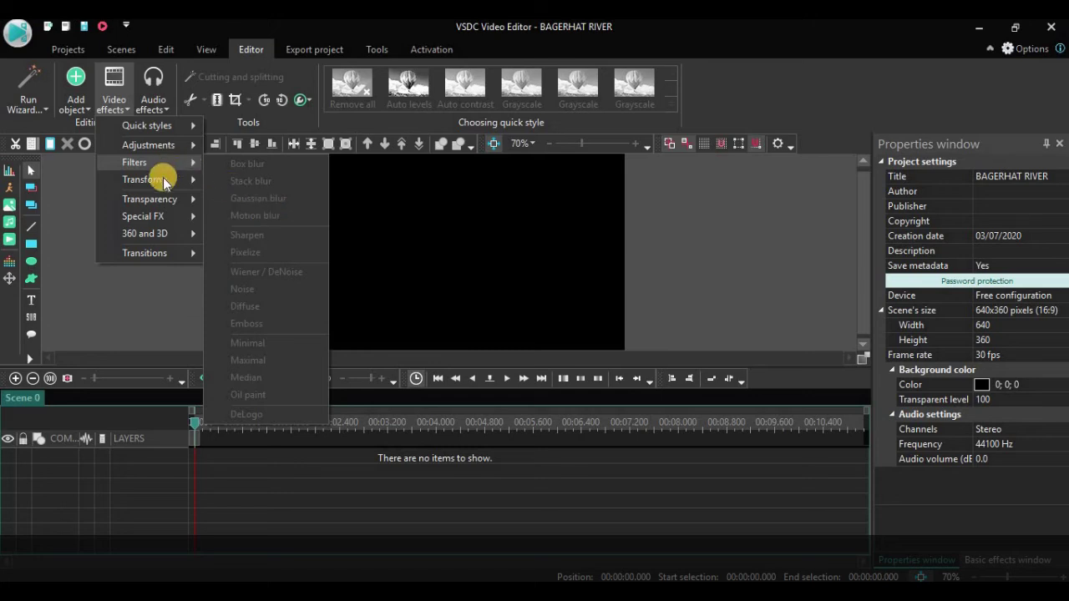
mouse_move(162, 178)
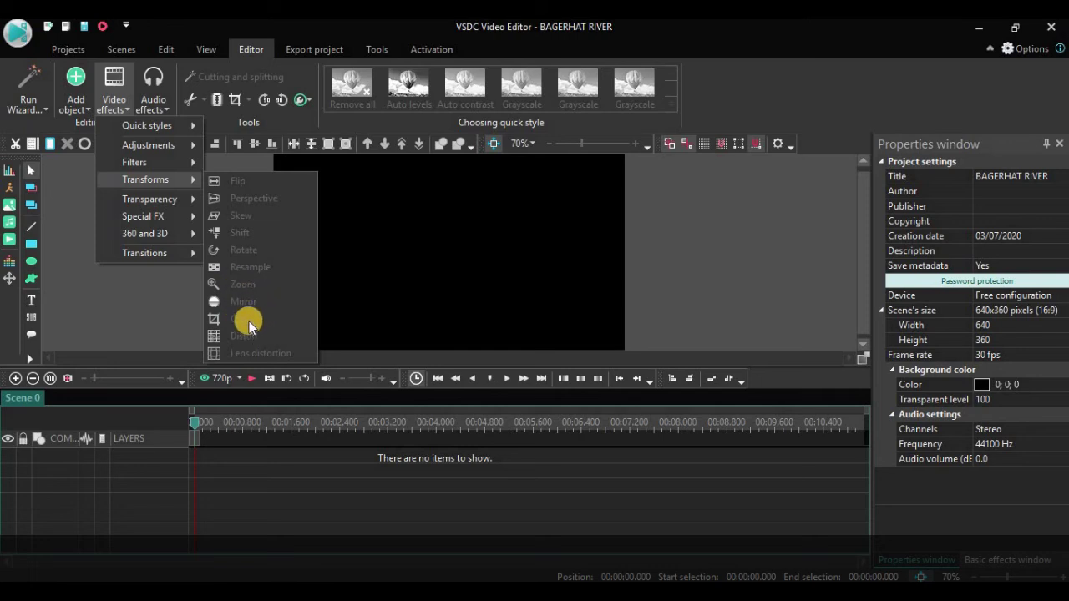
mouse_move(209, 219)
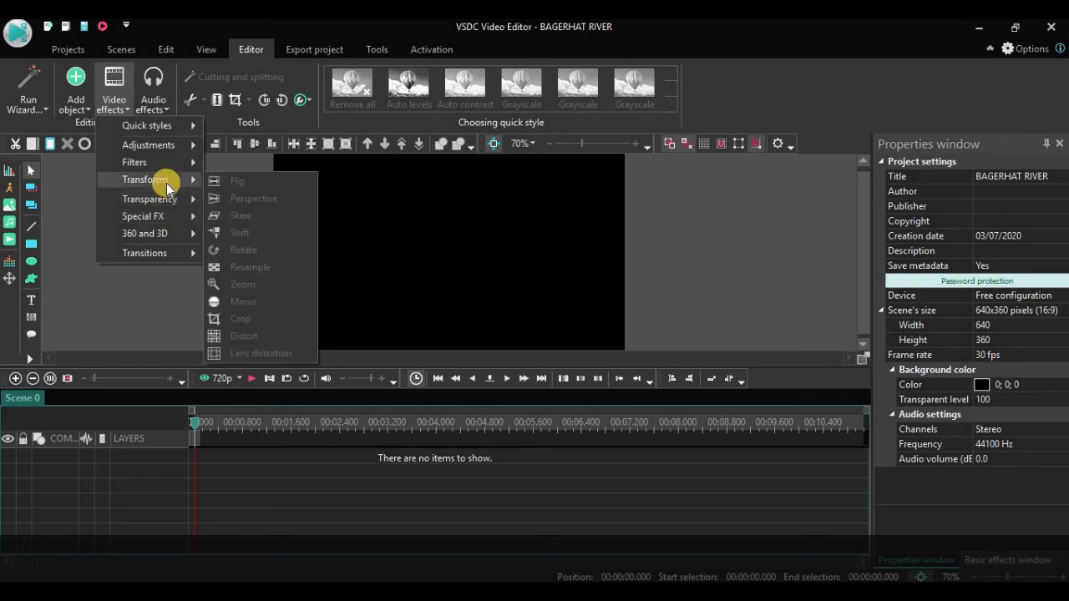
mouse_move(167, 200)
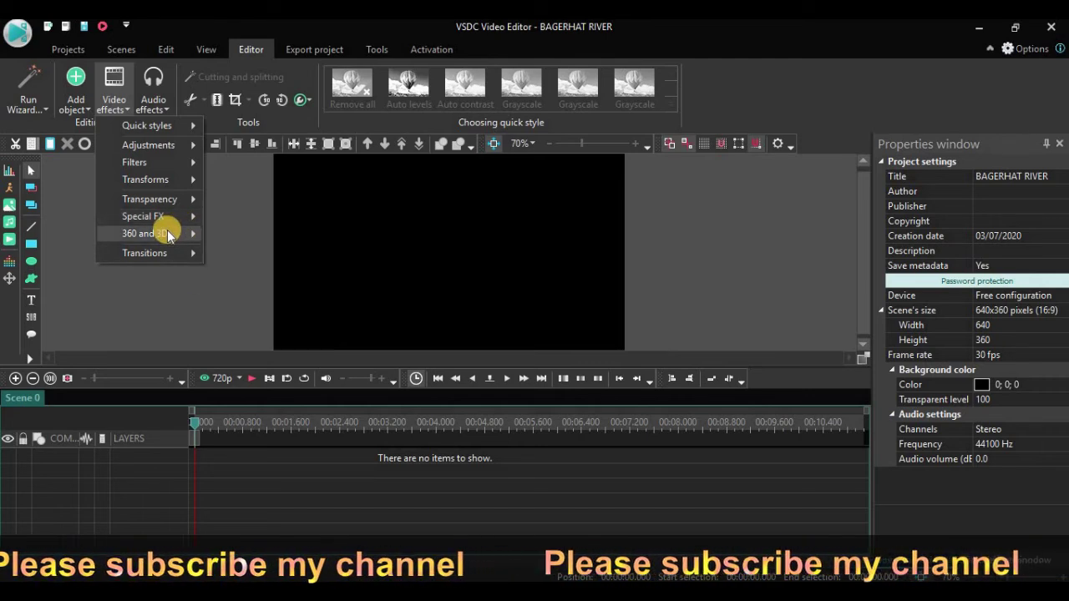
mouse_move(168, 234)
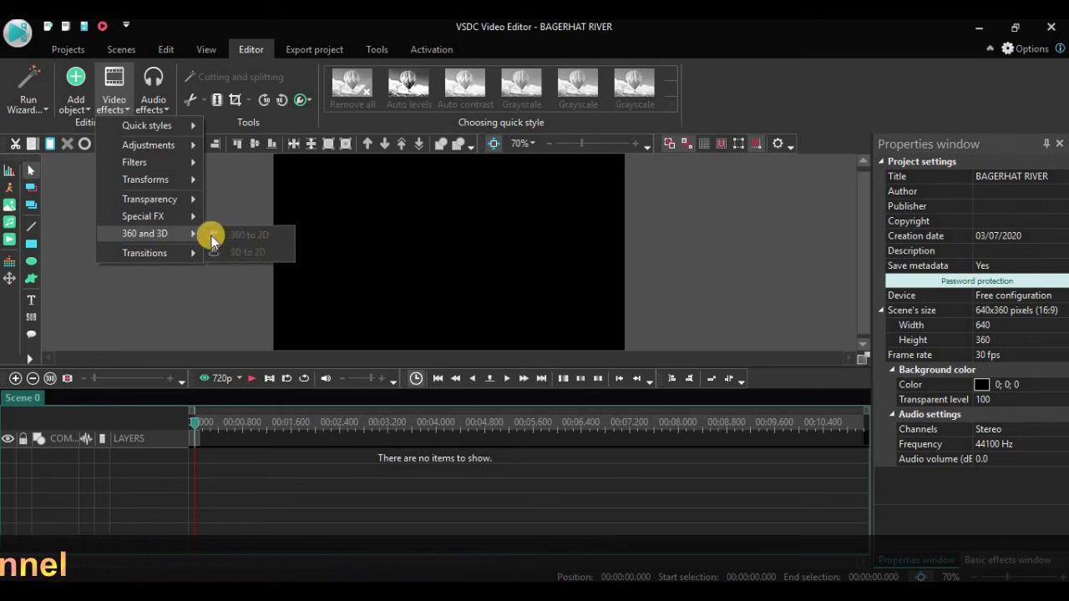
mouse_move(171, 253)
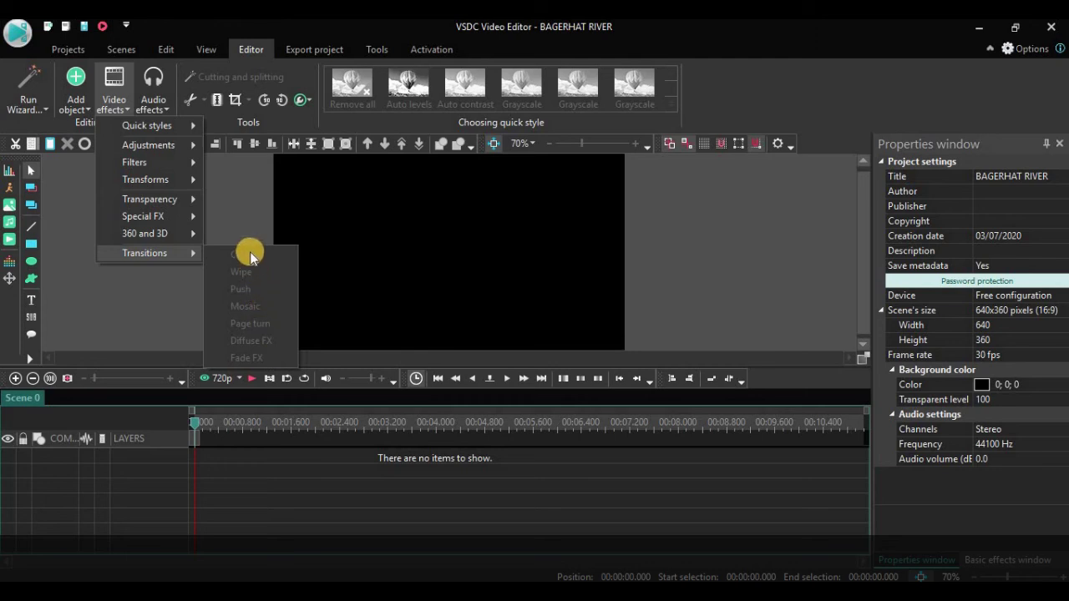
click(235, 208)
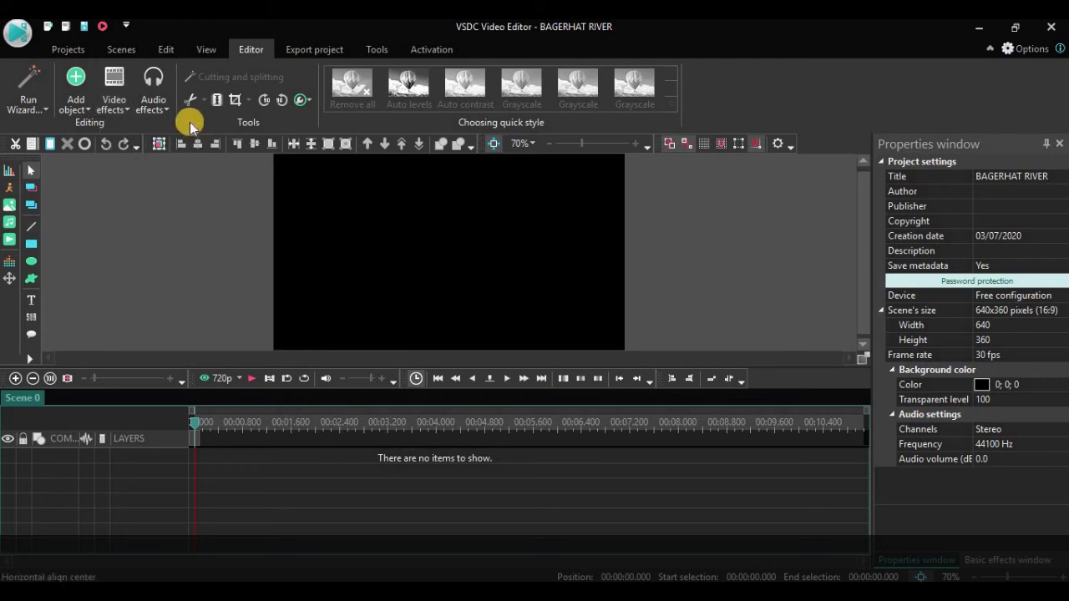
Step: Review the audio effect categories, from amplitude, delay and filters to time stretch / pitch shift and special effects
click(168, 108)
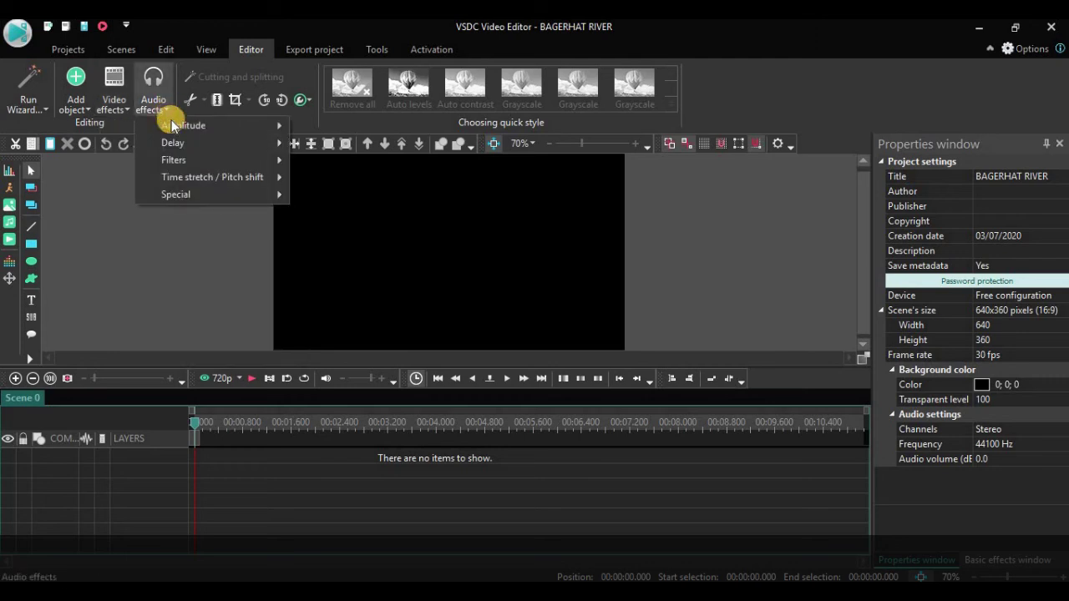
mouse_move(204, 126)
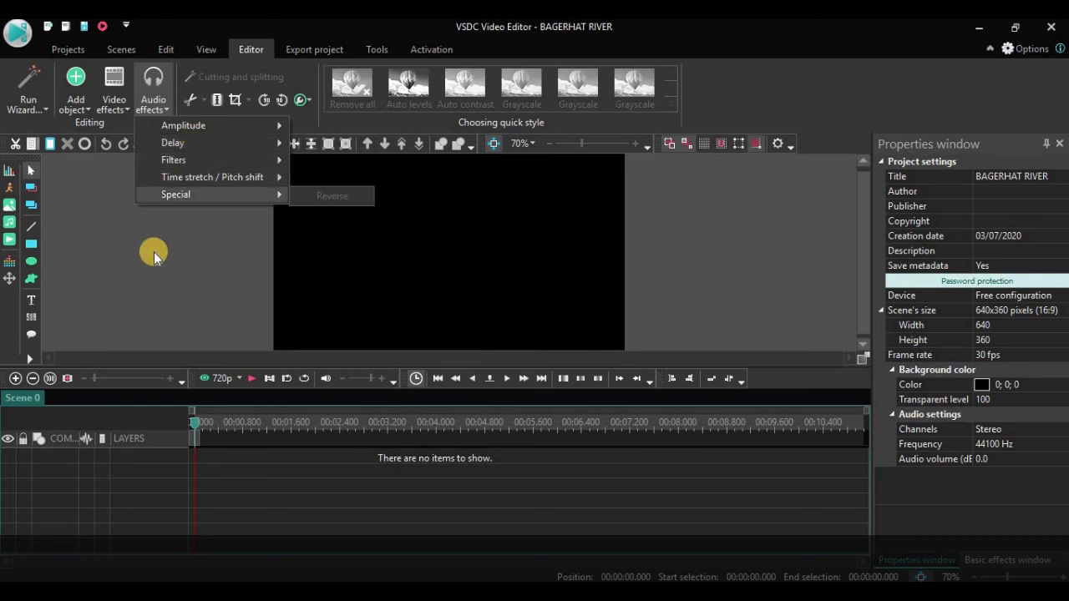
click(207, 218)
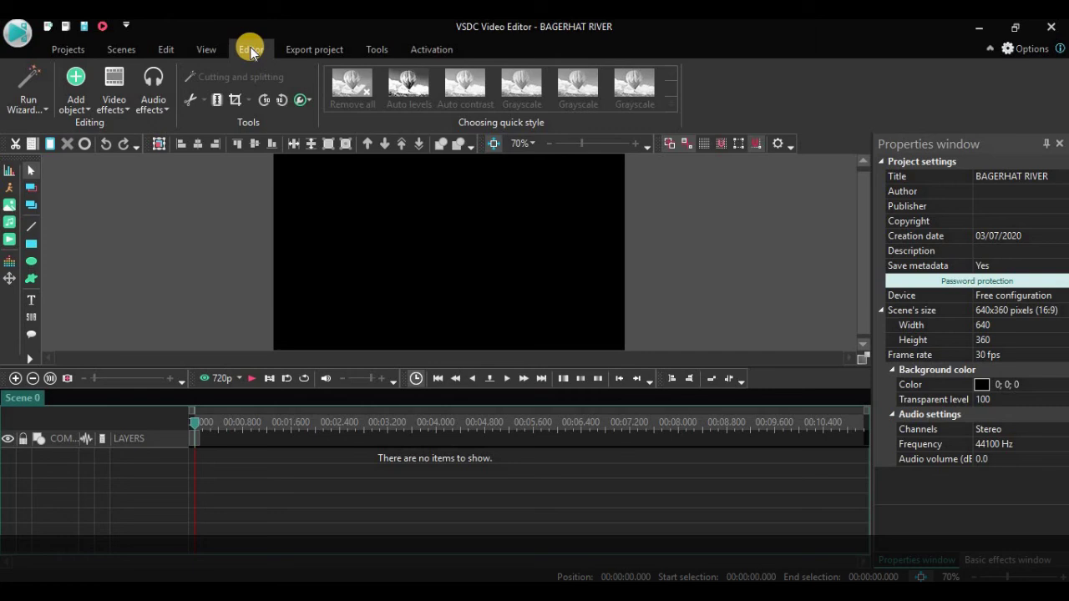
Step: Set the project's export output file to BAGERHAT RIVER as AVI video in the VSDC TUTORIAL folder on drive H
click(323, 50)
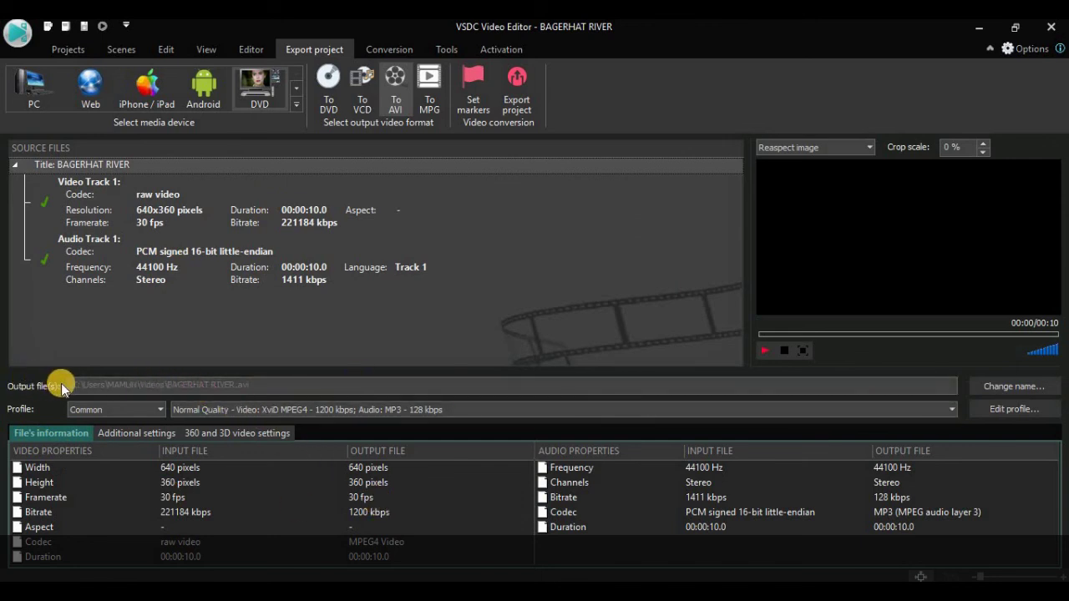
click(1002, 390)
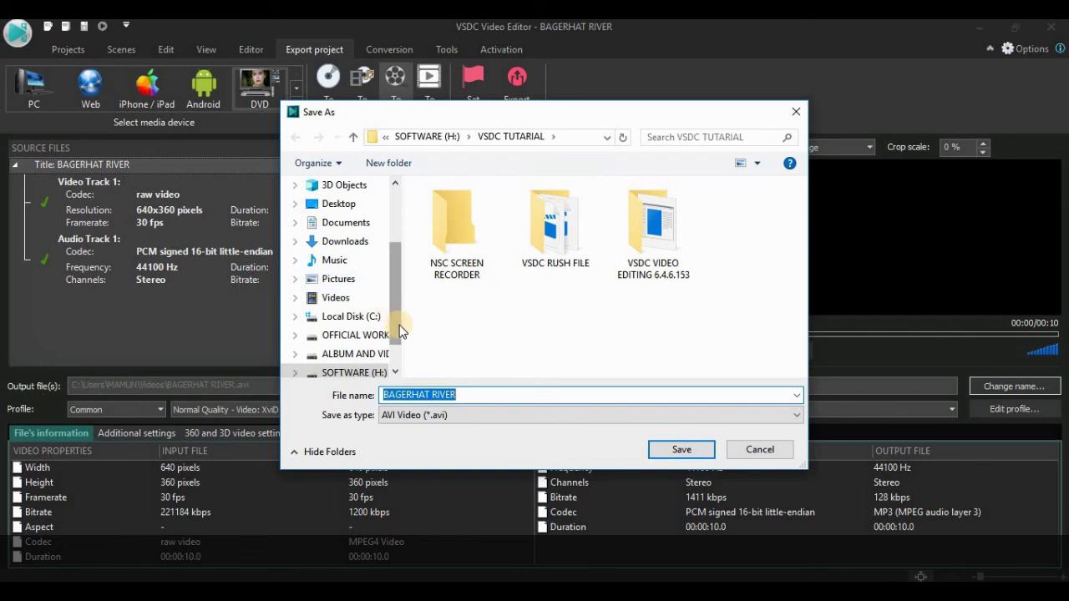
scroll(398, 341, down, 1)
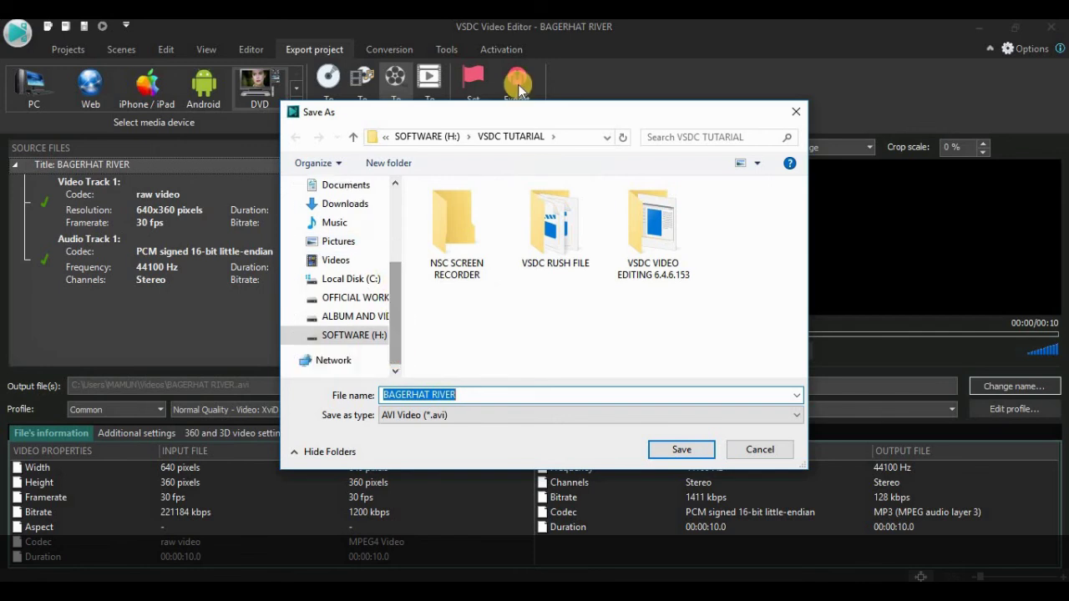
click(372, 334)
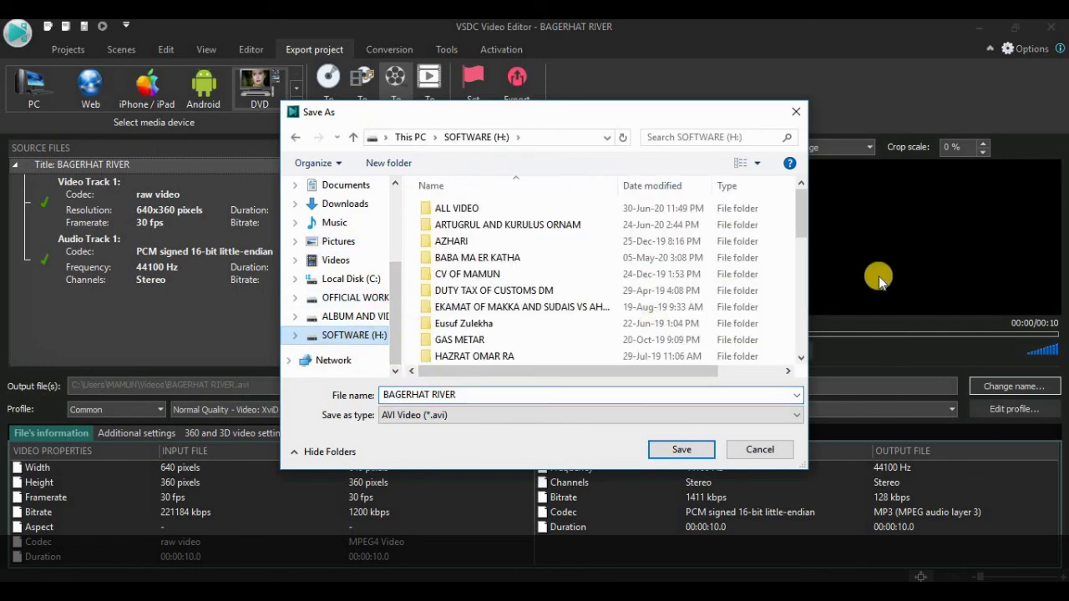
drag(803, 208, 789, 374)
double_click(476, 338)
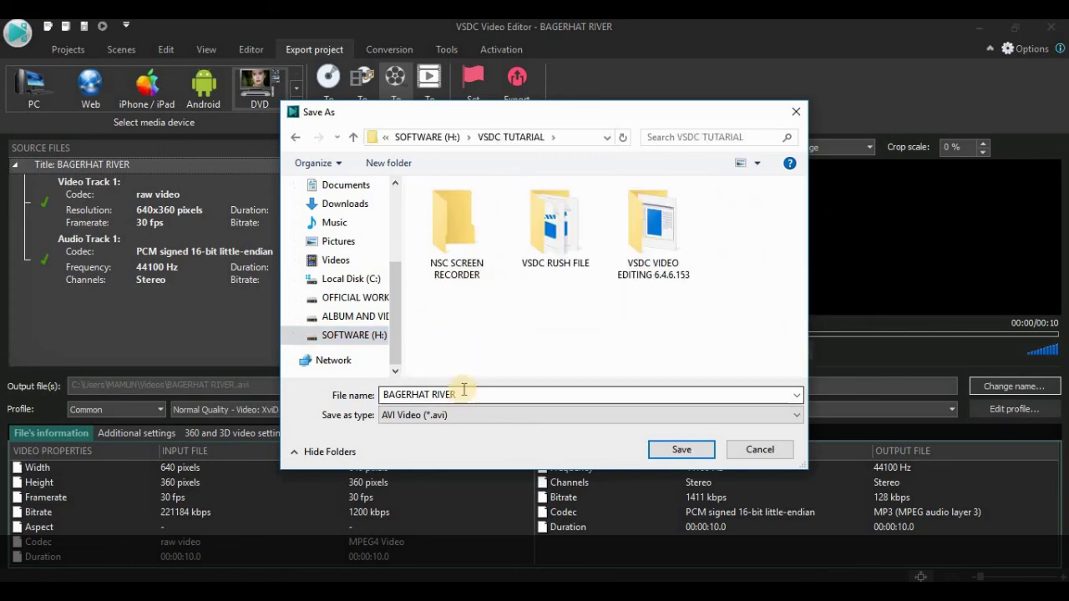
click(681, 453)
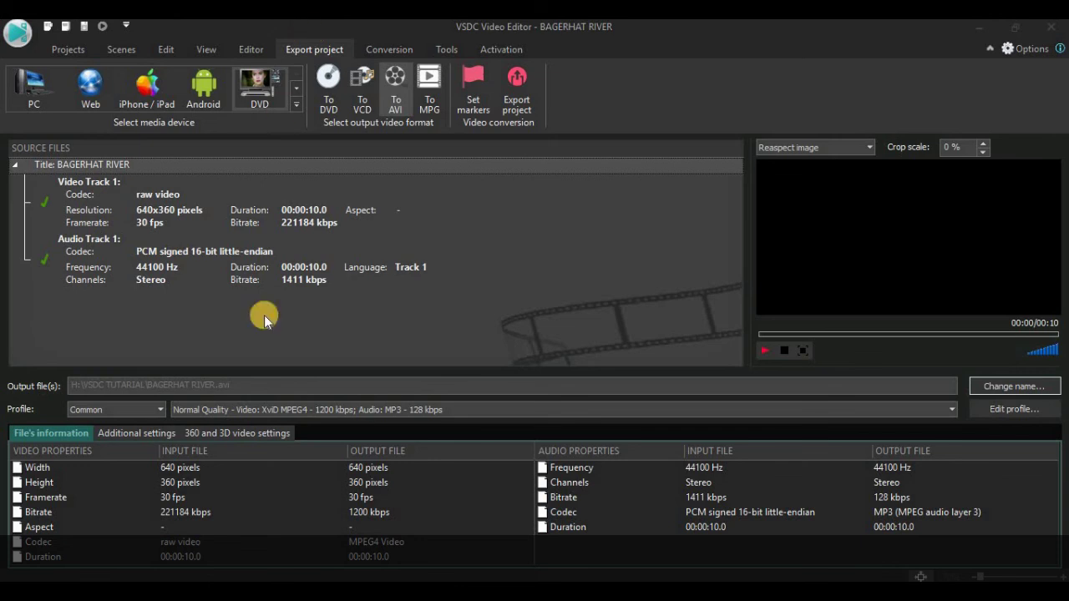
Step: Examine the export settings, target devices and output video formats, along with the bundled applications and the activation commands
mouse_move(172, 219)
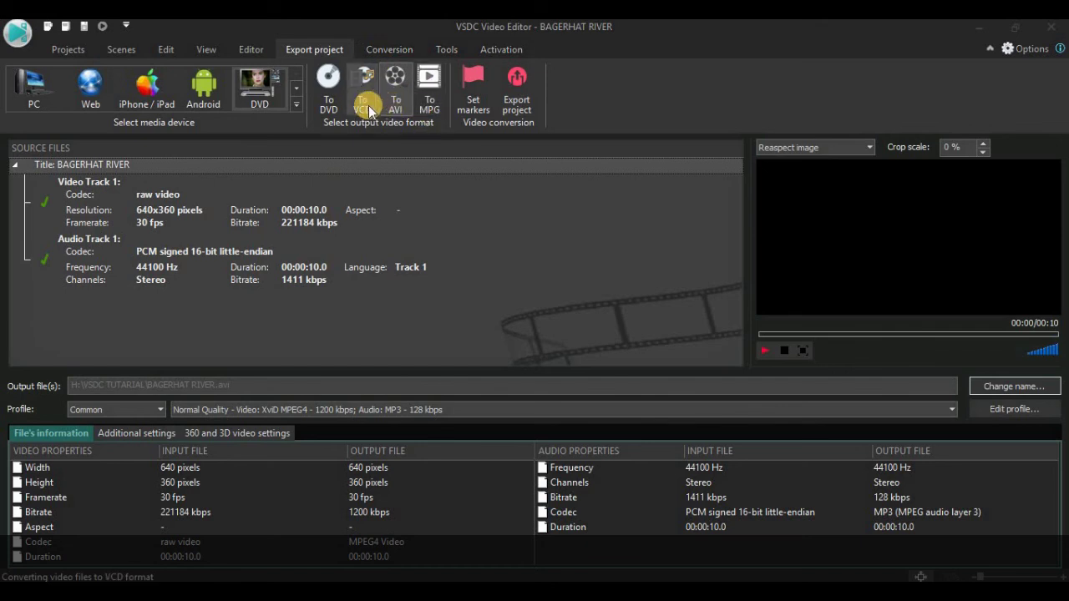
click(295, 104)
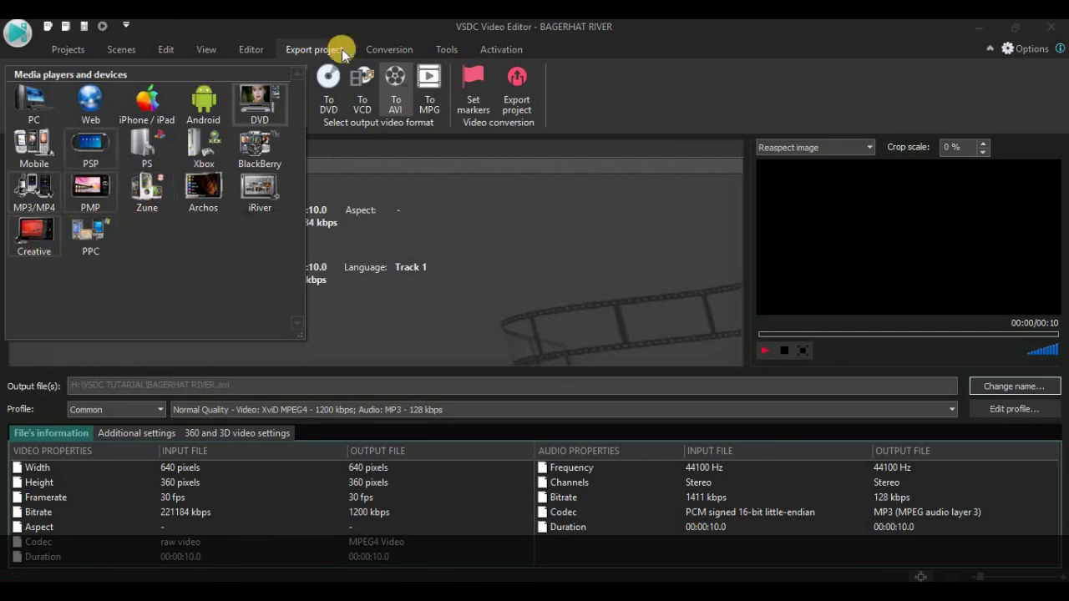
click(396, 100)
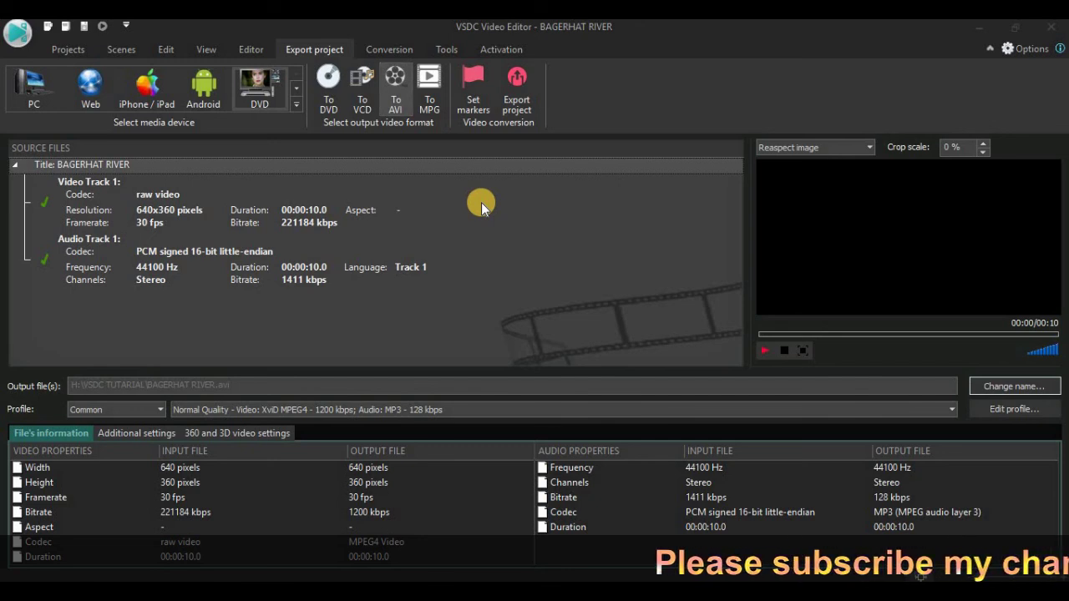
mouse_move(481, 202)
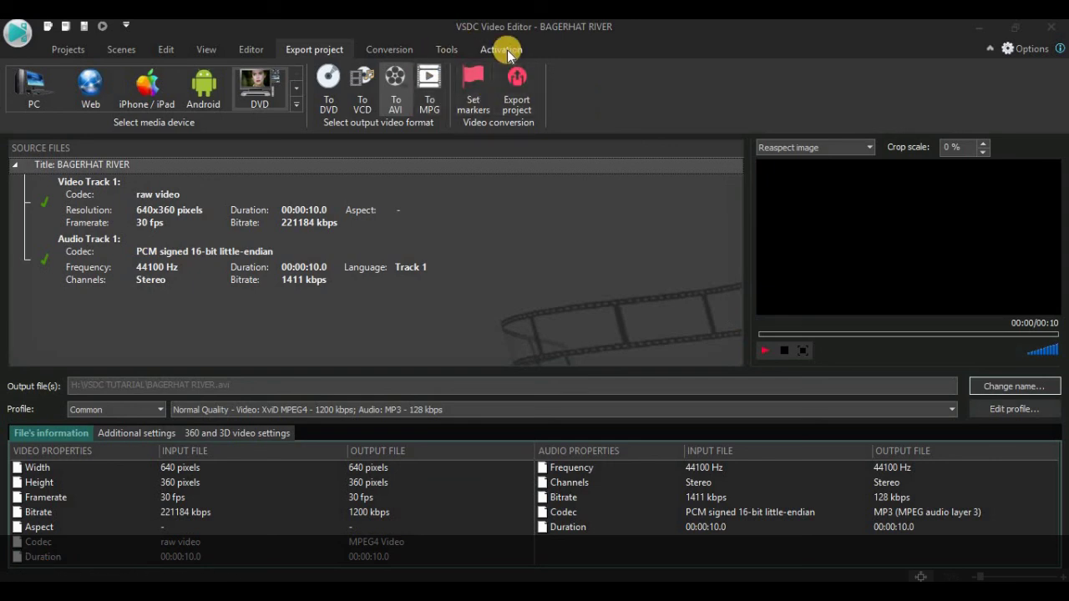
click(446, 48)
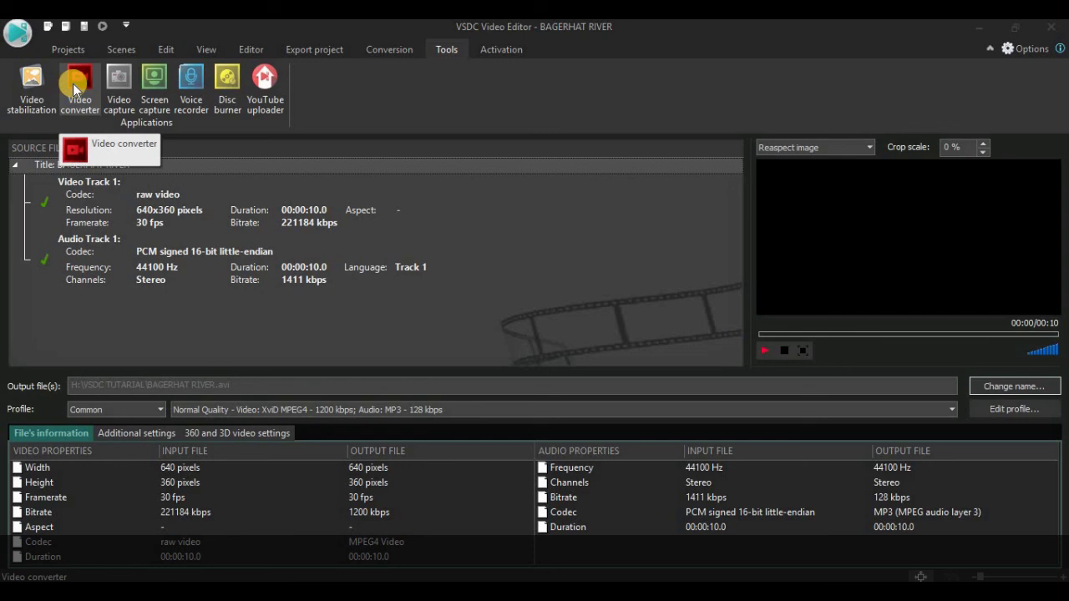
click(511, 52)
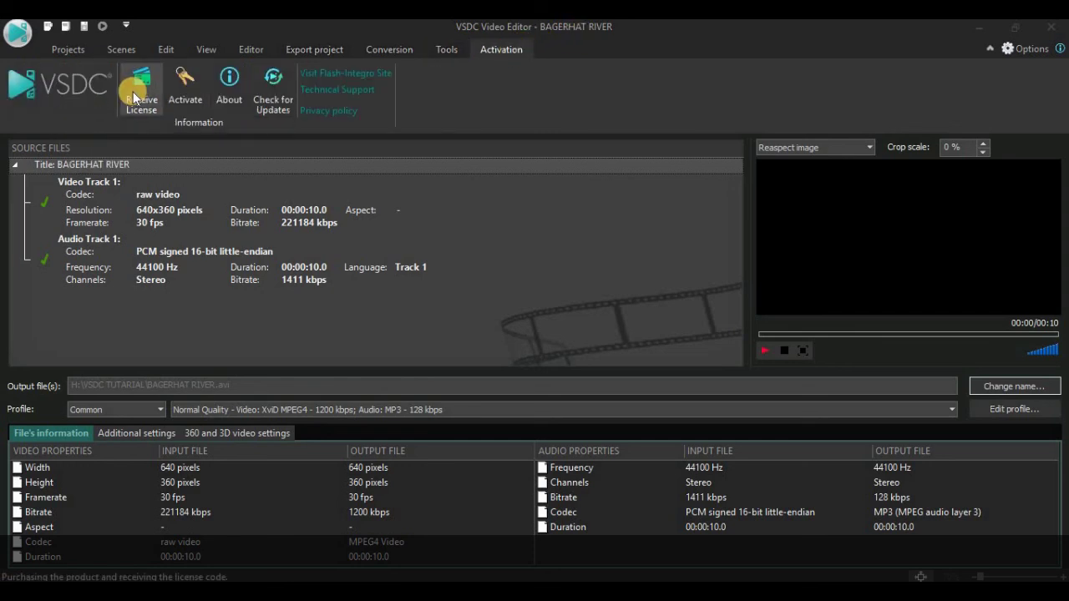
Step: Return to the scene workspace and set the scene preview's zoom to 69%
click(117, 50)
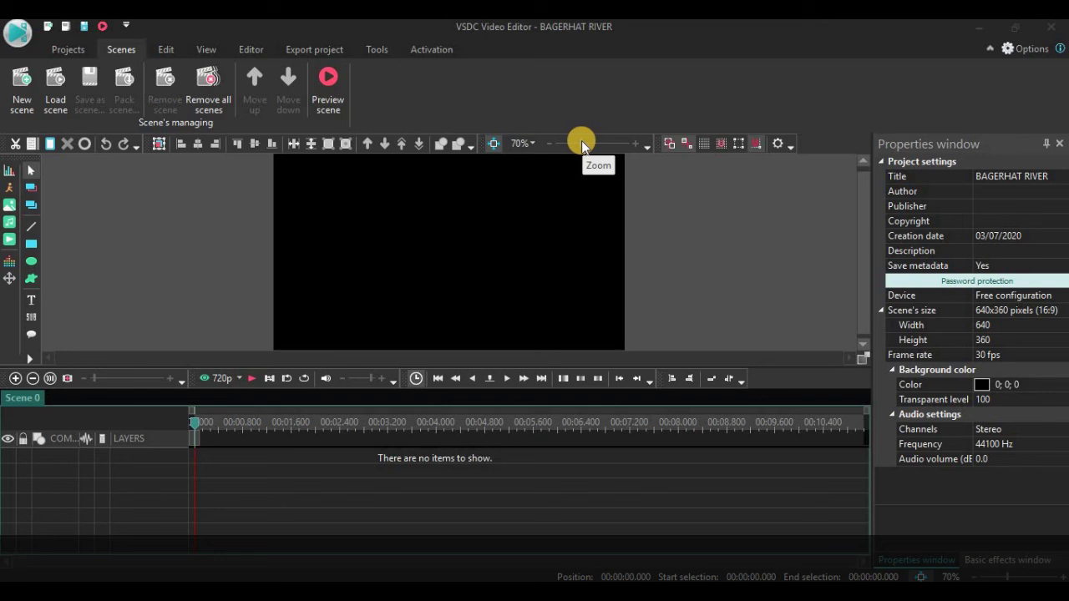
mouse_move(582, 143)
mouse_down()
mouse_move(562, 141)
mouse_move(581, 144)
mouse_up()
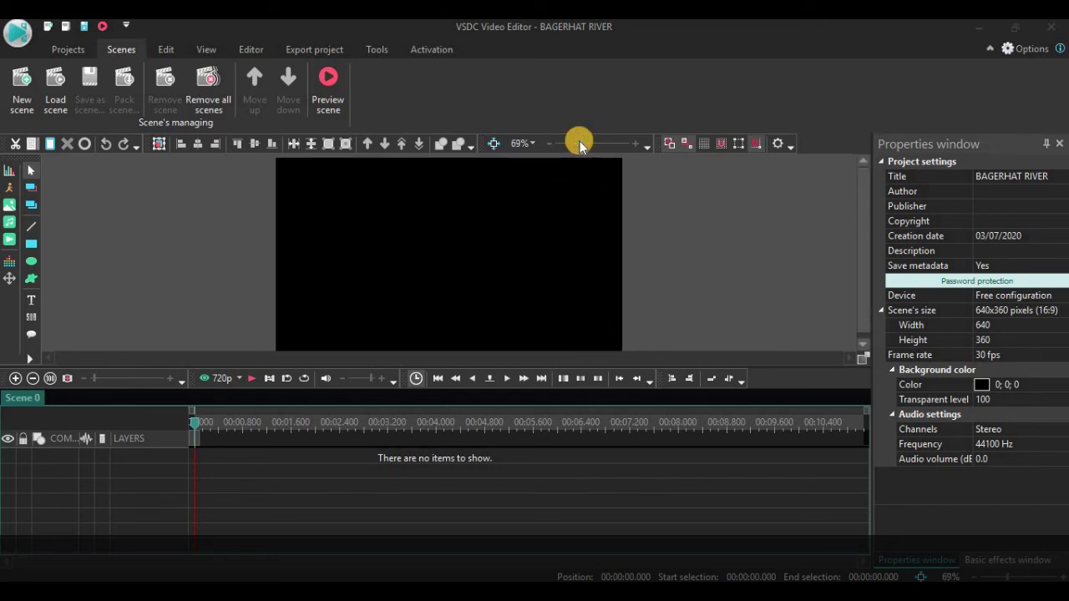